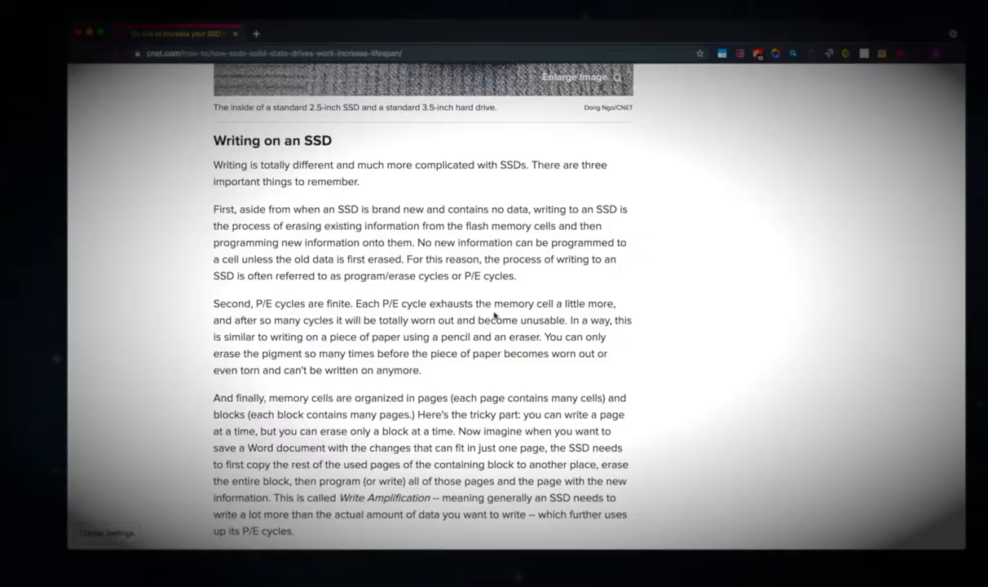
# Read the CNET article on SSD write cycles and lifespan and How-To Geek's "Don't Fill Them to Capacity" section, highlighting key passages
pyautogui.scroll(-1, 494, 315)
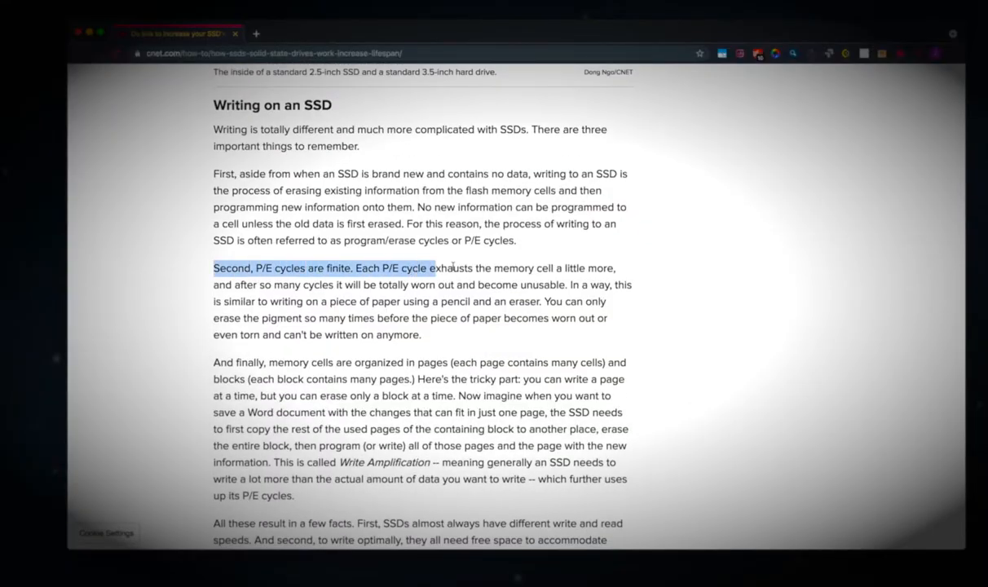
pyautogui.moveTo(453, 266); pyautogui.dragTo(621, 267)
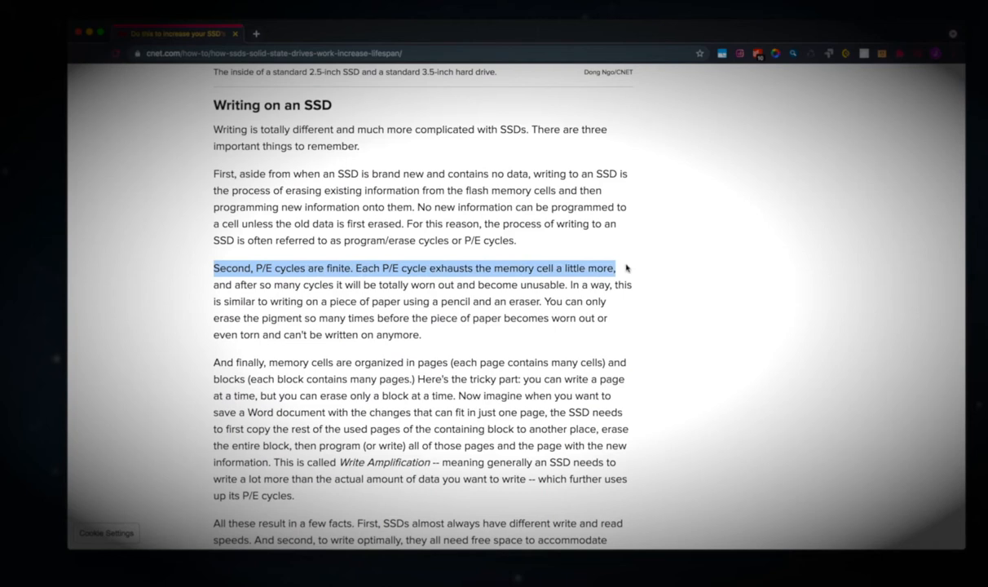
pyautogui.scroll(-3, 626, 268)
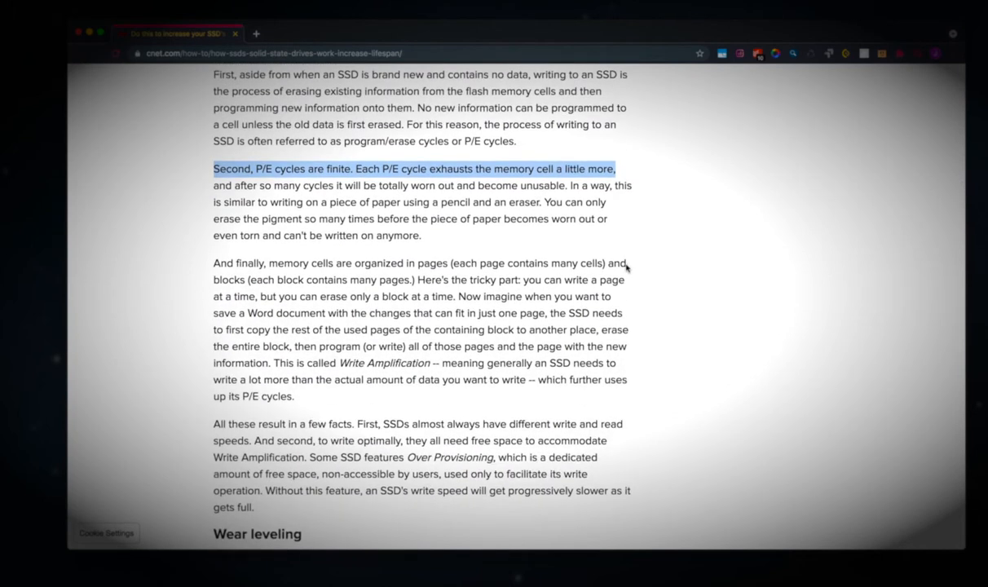
pyautogui.scroll(-10, 626, 267)
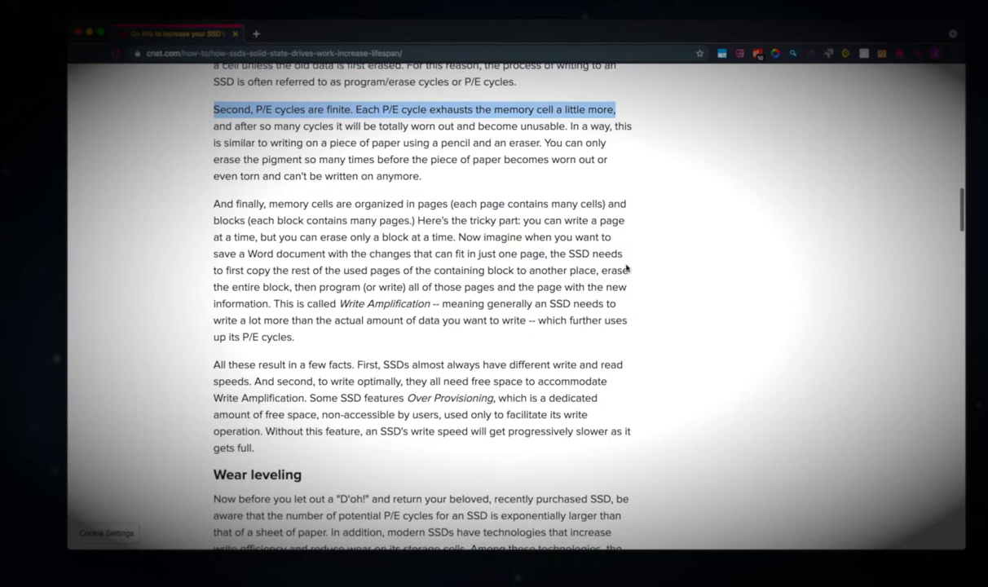
pyautogui.scroll(1, 213, 159)
pyautogui.scroll(-1, 216, 167)
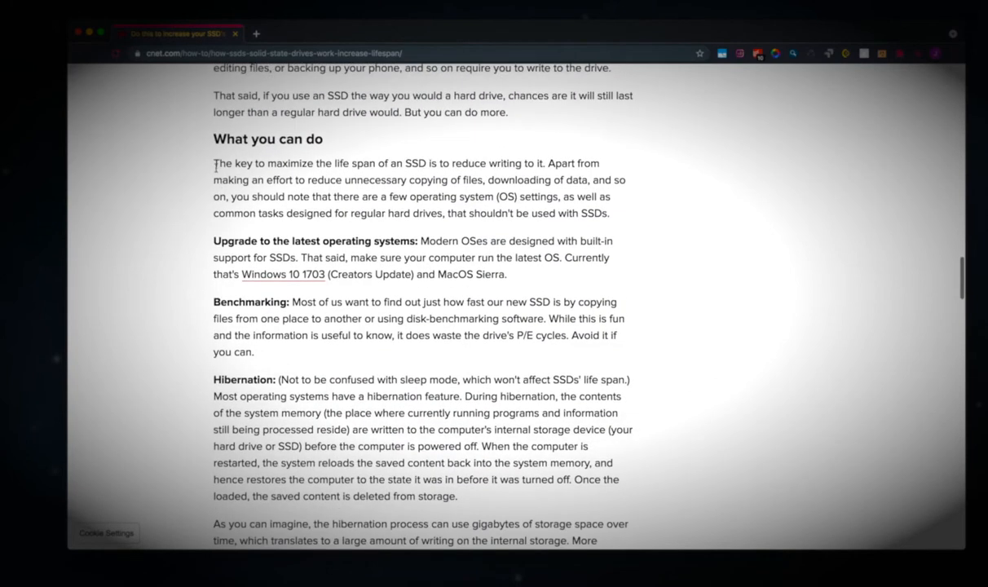
pyautogui.moveTo(270, 163); pyautogui.dragTo(419, 163)
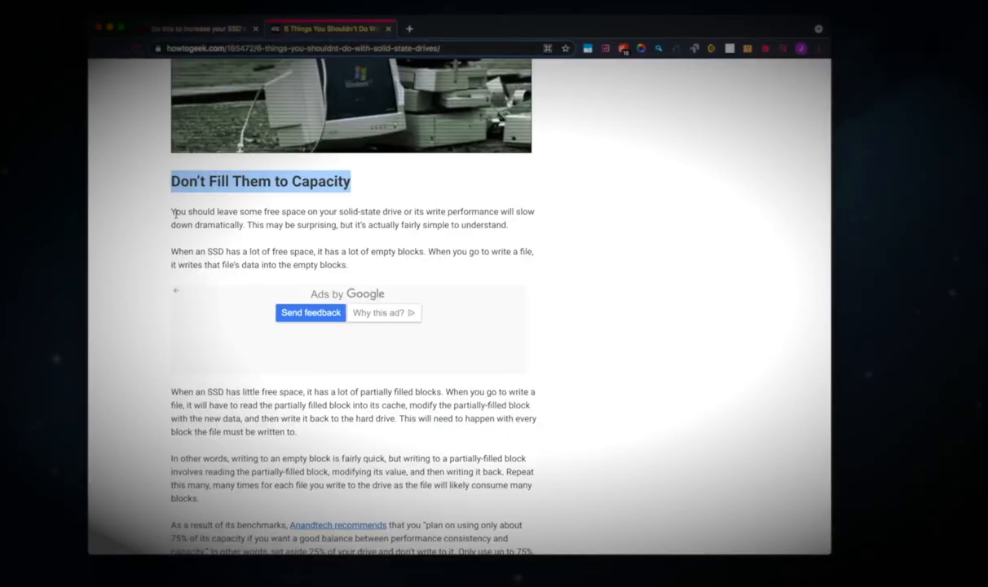
pyautogui.tripleClick(169, 213)
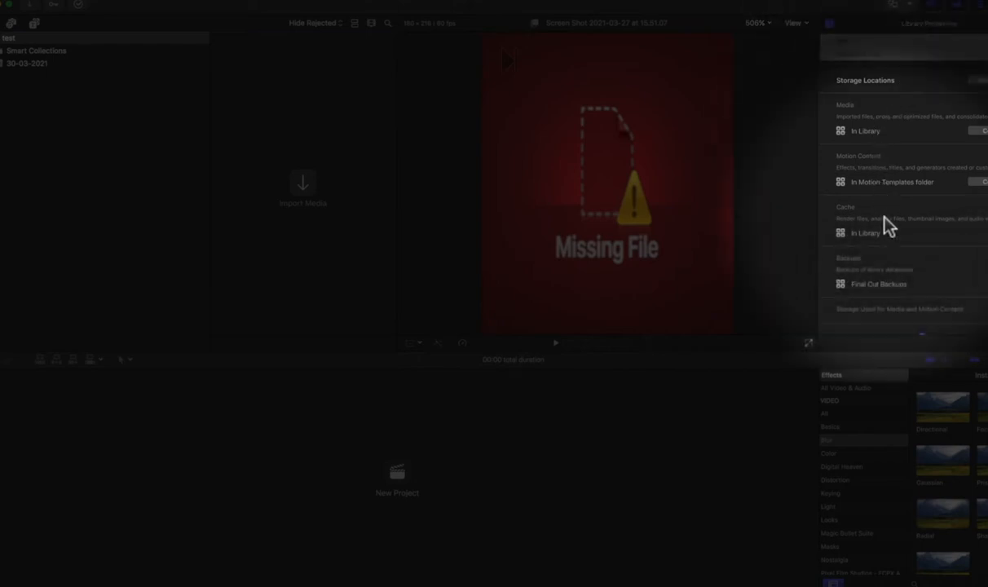
pyautogui.scroll(-2, 888, 227)
pyautogui.scroll(2, 885, 218)
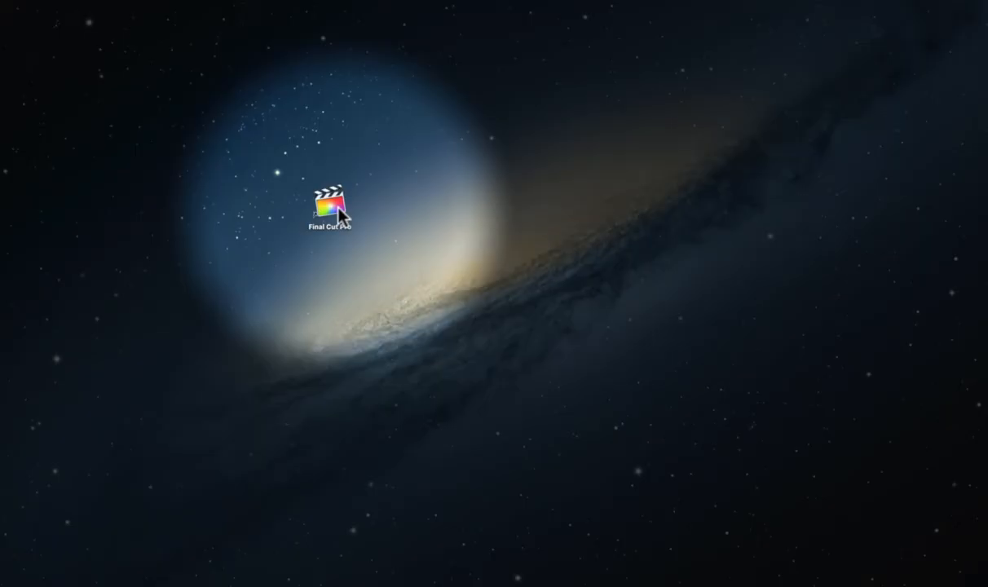
# Launch Final Cut Pro and create a library named test in the test folder
pyautogui.doubleClick(320, 203)
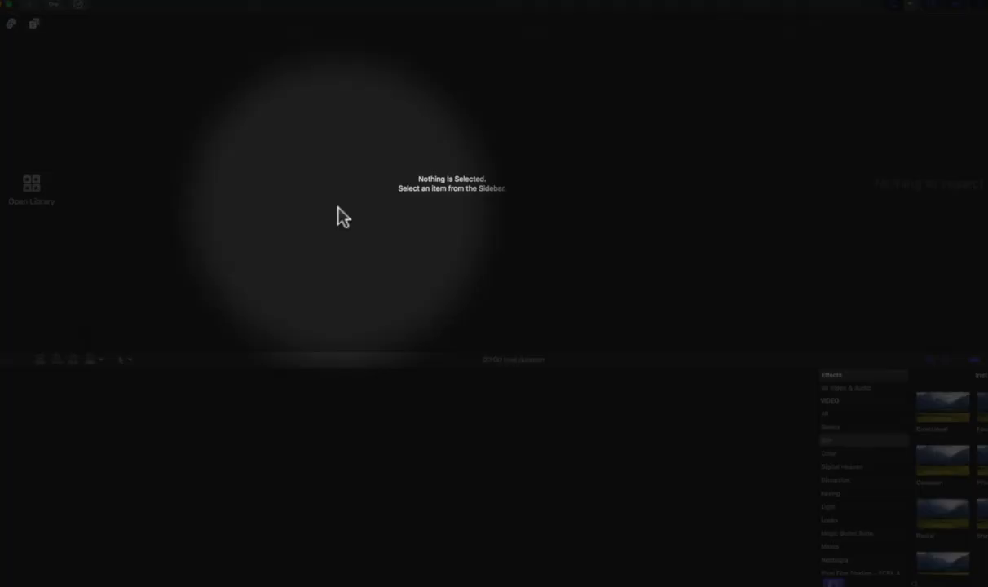
pyautogui.click(92, 187)
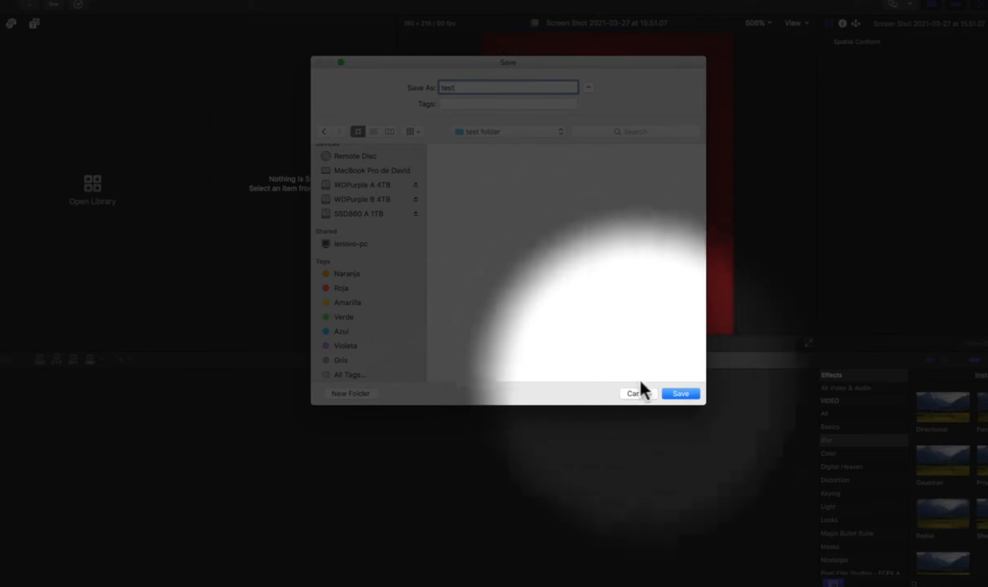
pyautogui.click(679, 395)
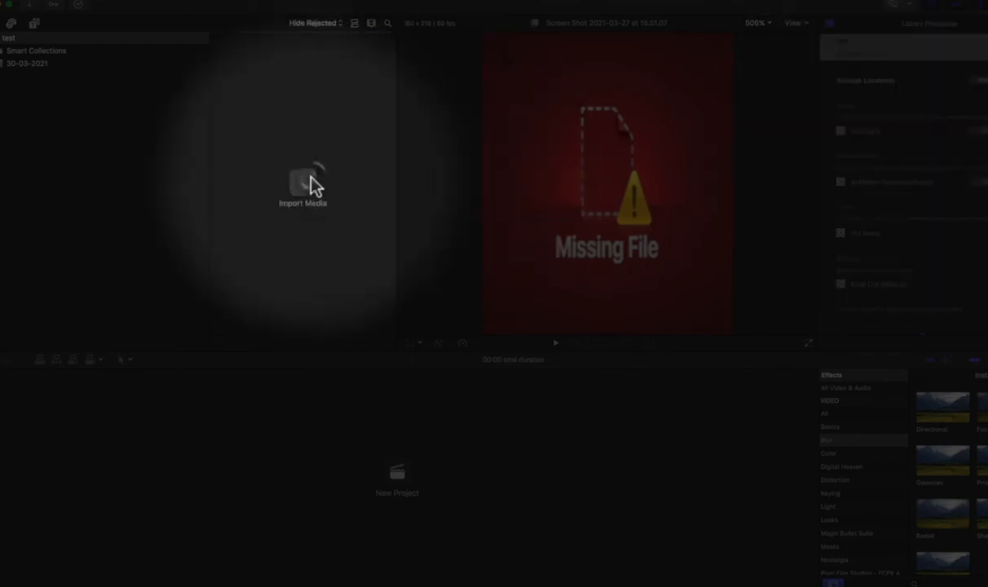
# Import abstract-background-with-liquid-shapes-LR3H7CJ.mp4 from the SSD860 A 1TB drive into the 30-03-2021 event, copying it to the library
pyautogui.click(309, 184)
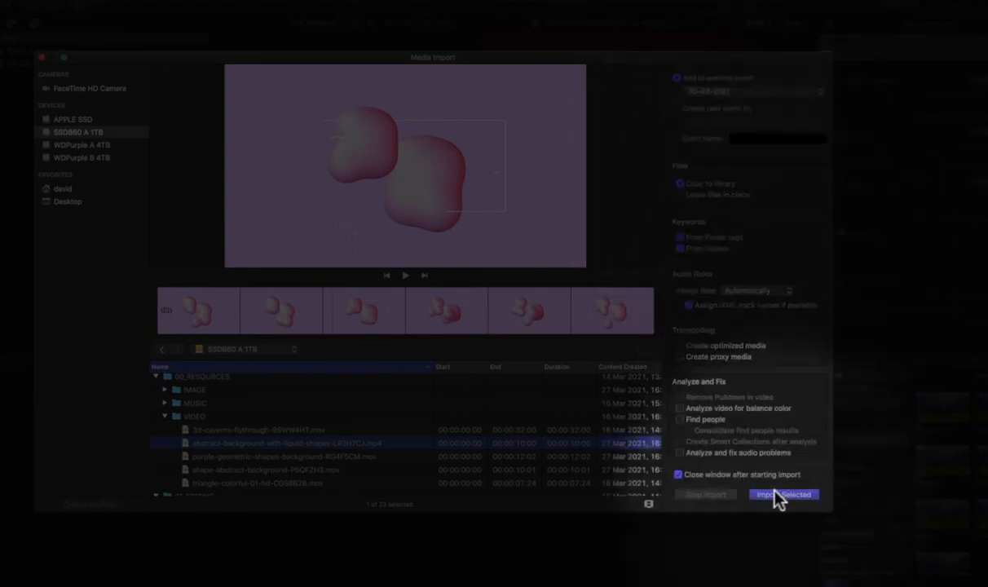
pyautogui.click(776, 490)
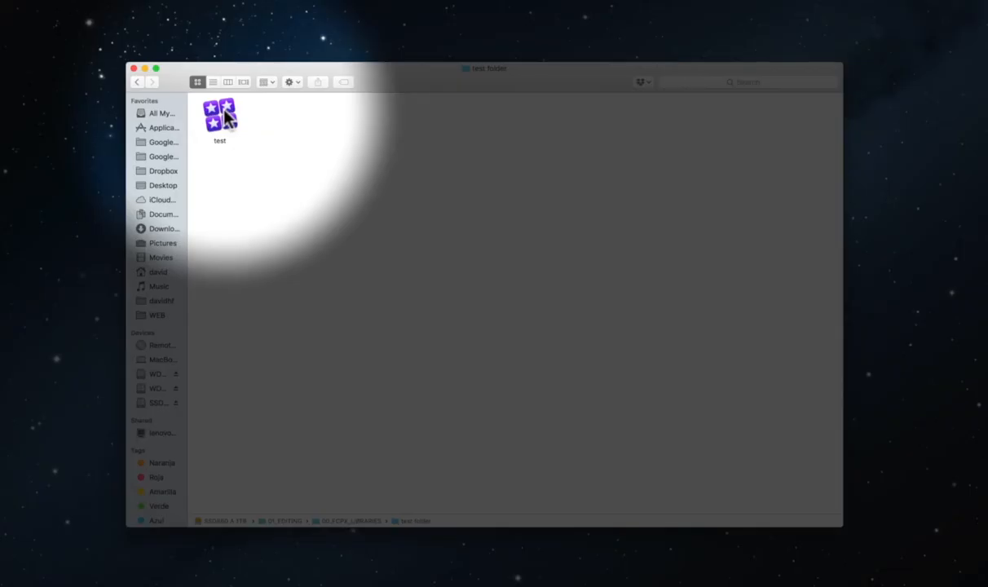
# In Finder, open the test library's package contents in column view and preview the imported clip in the 30-03-2021 event's Original Media folder
pyautogui.rightClick(225, 109)
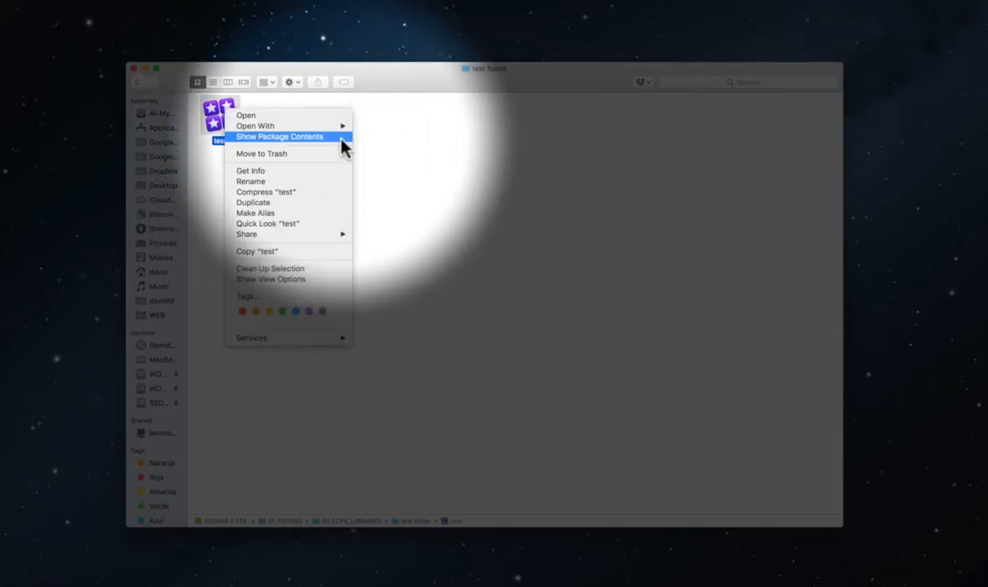
pyautogui.click(340, 139)
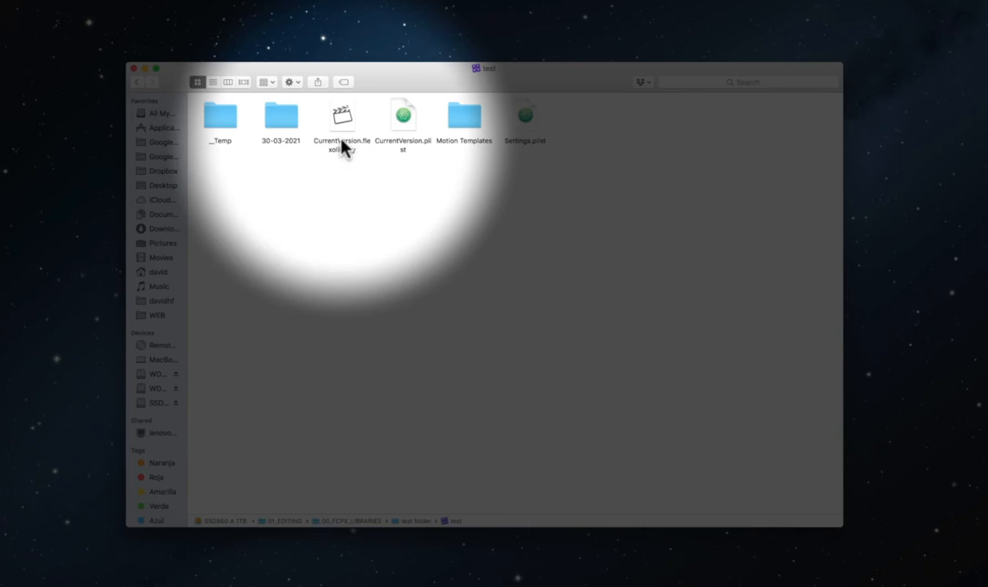
pyautogui.click(227, 81)
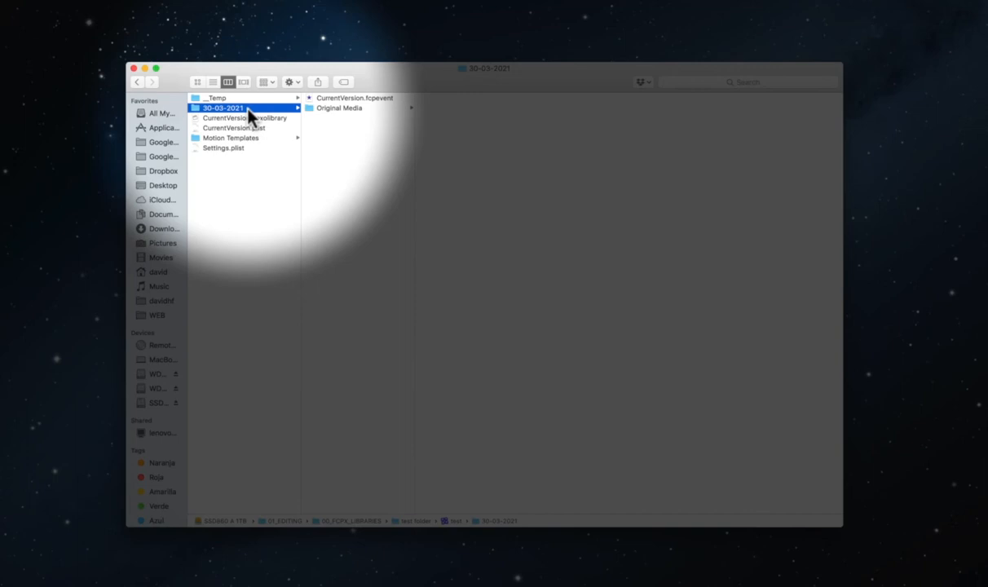
pyautogui.click(348, 109)
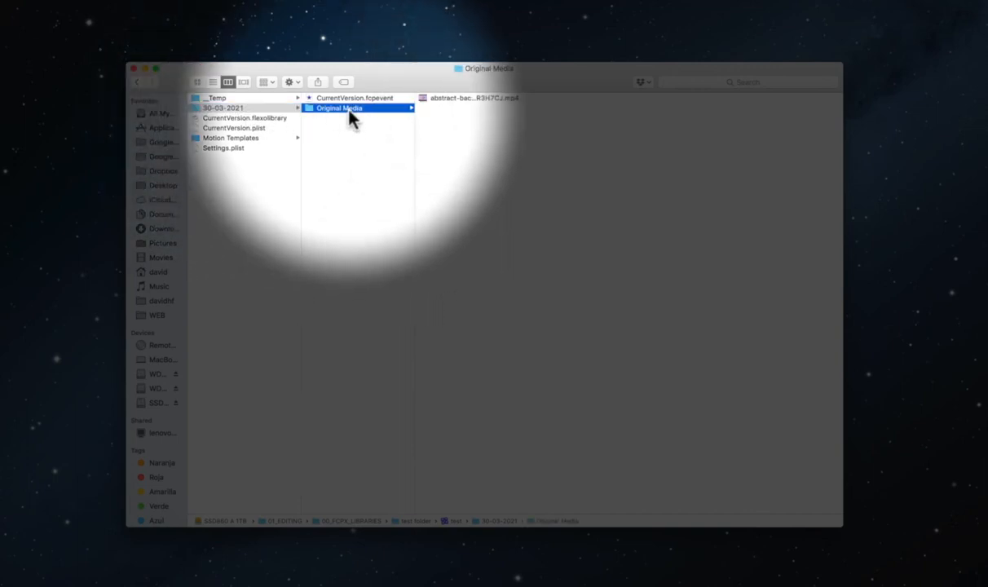
pyautogui.click(459, 97)
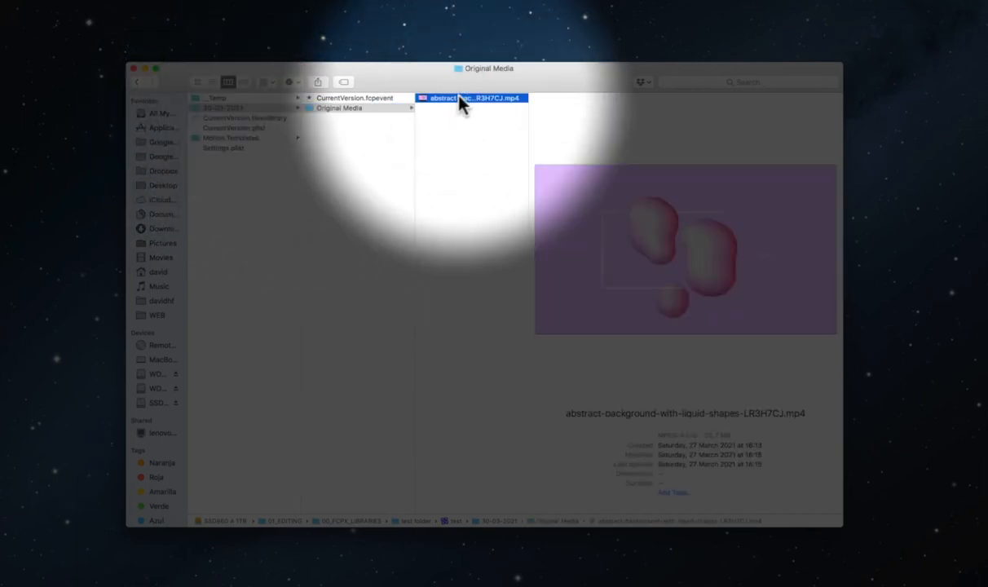
pyautogui.moveTo(626, 276)
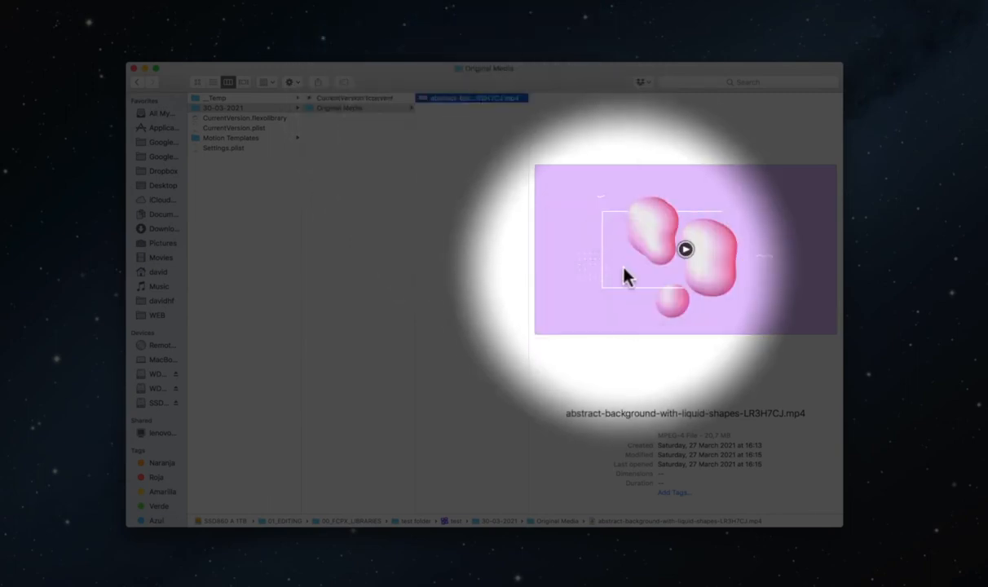
pyautogui.click(686, 249)
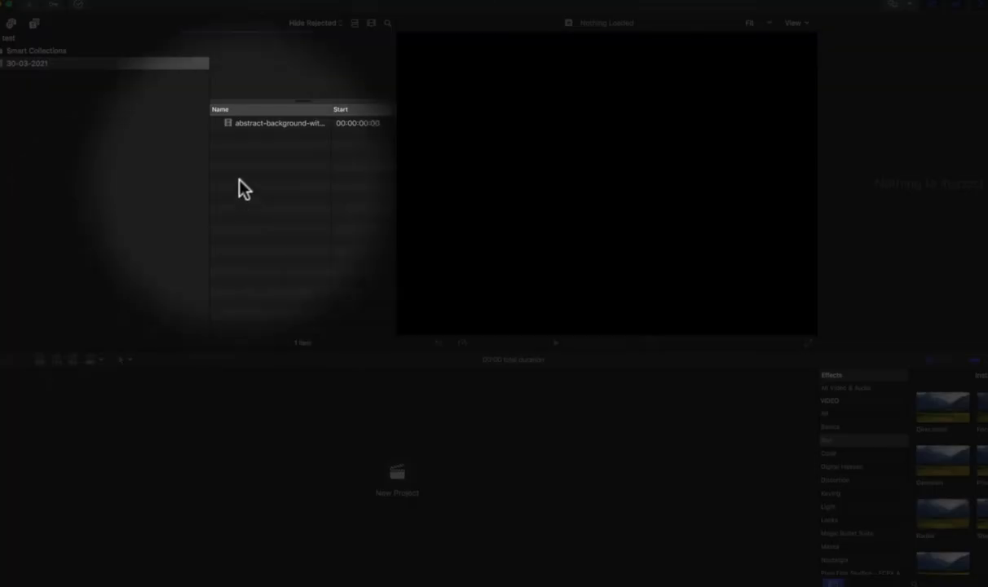
# Reveal the abstract-background clip's media file in Finder from the Final Cut Pro browser
pyautogui.rightClick(245, 131)
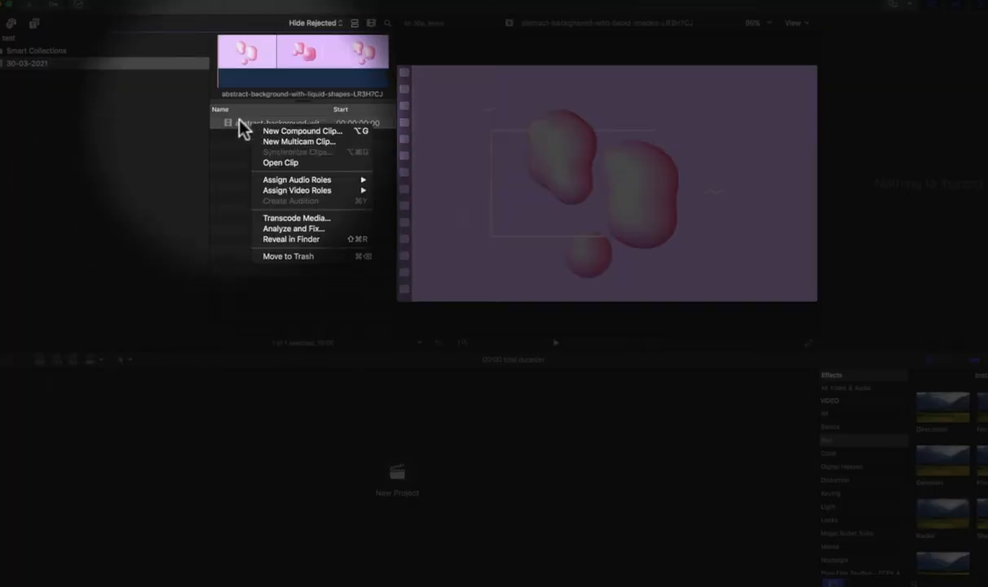
pyautogui.click(241, 129)
pyautogui.rightClick(259, 130)
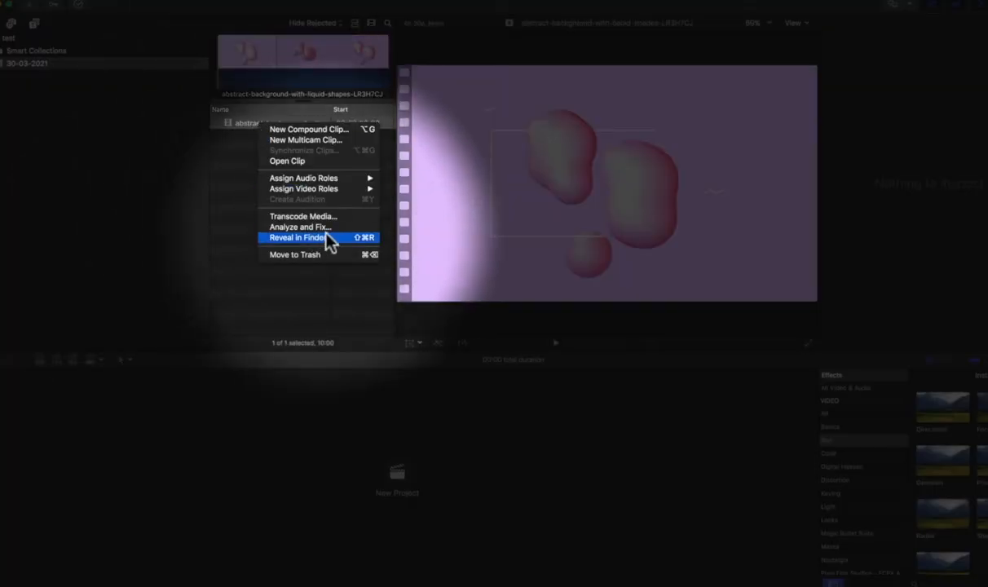
pyautogui.click(351, 340)
pyautogui.rightClick(293, 123)
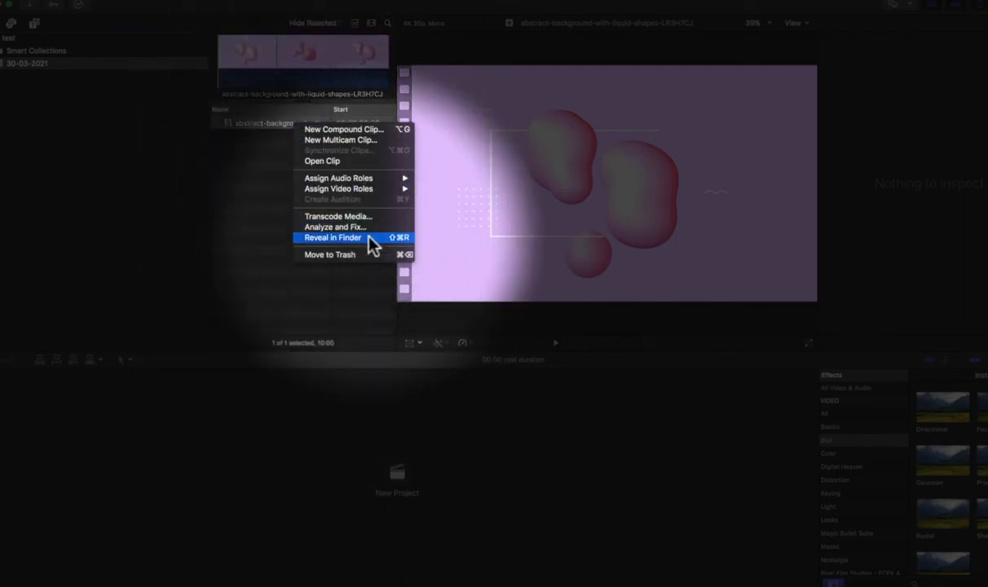
pyautogui.click(372, 244)
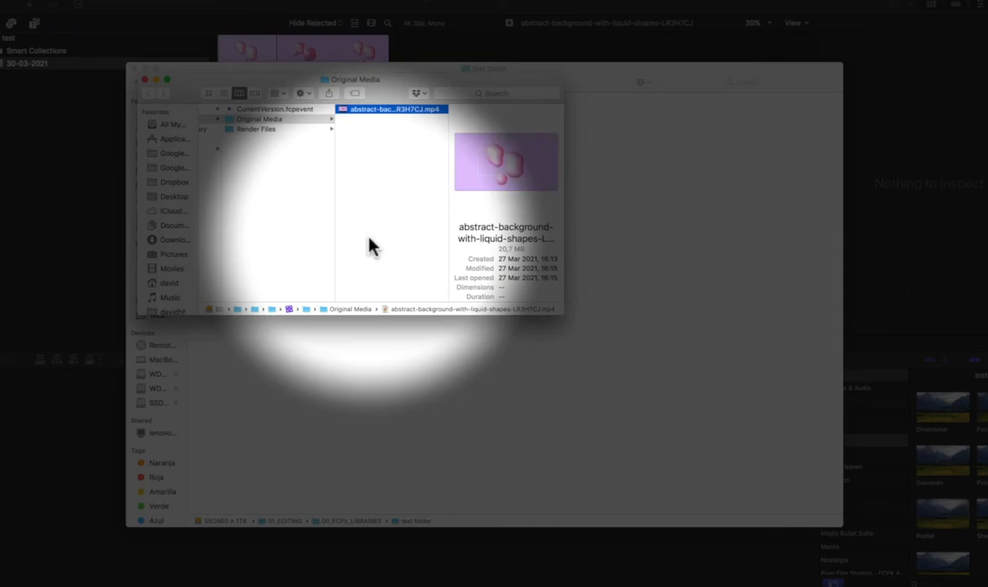
pyautogui.moveTo(369, 102); pyautogui.dragTo(441, 159)
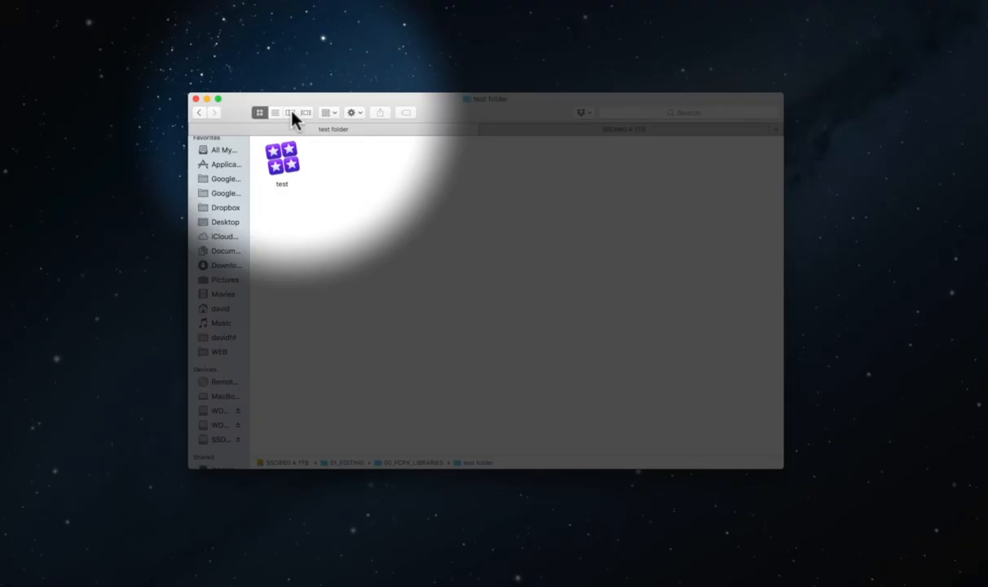
# Move the test library from the test folder to the top level of the SSD860 A 1TB drive
pyautogui.click(404, 133)
pyautogui.moveTo(298, 166); pyautogui.dragTo(605, 135)
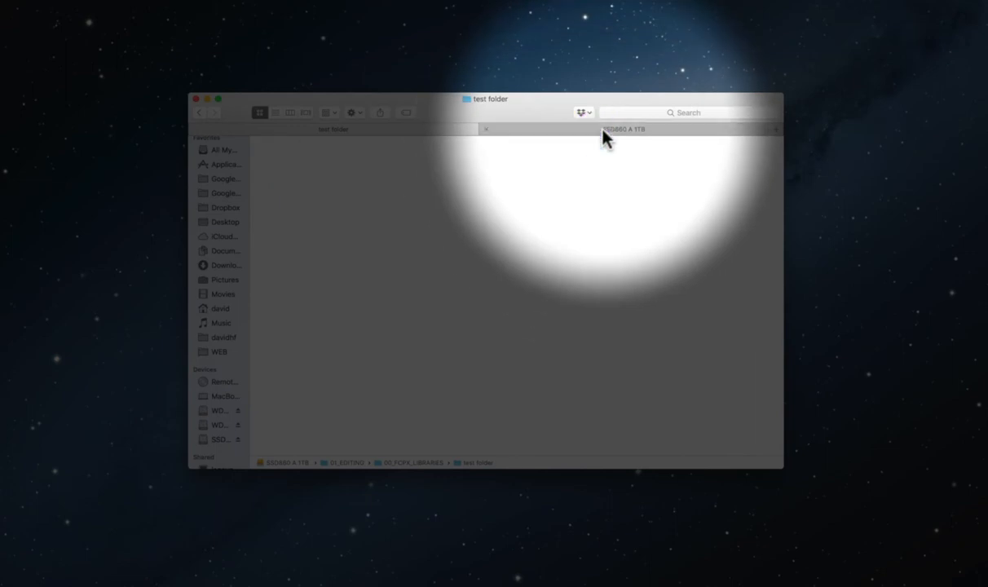
pyautogui.click(589, 128)
# Open the moved test library's package contents in column view and inspect its Motion Templates and 30-03-2021 event folders
pyautogui.rightClick(277, 218)
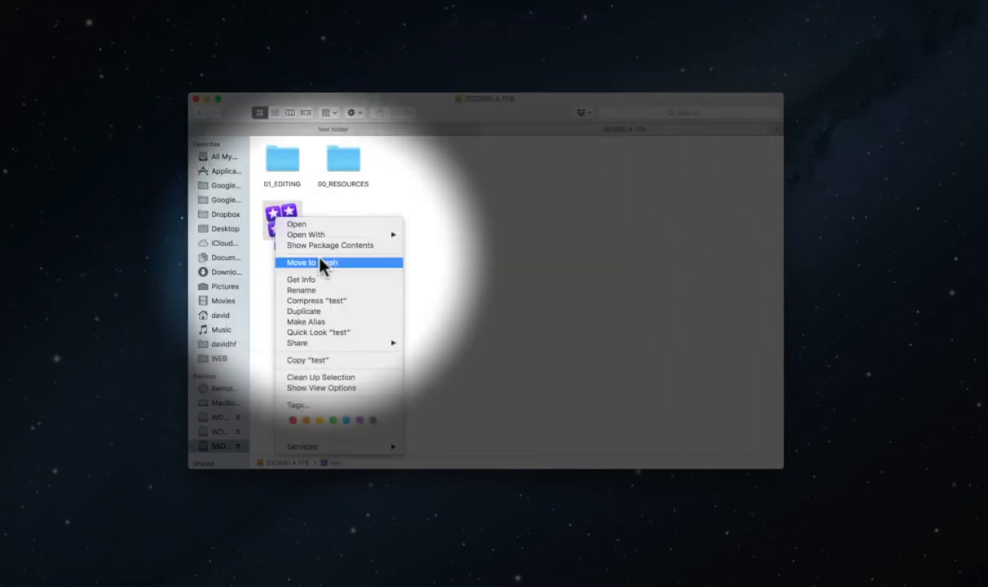
pyautogui.click(334, 247)
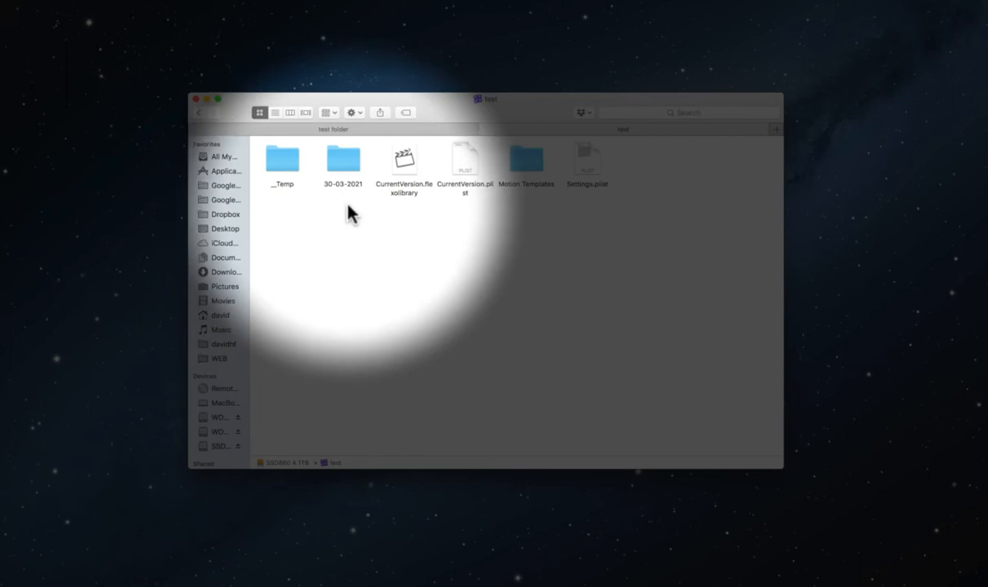
pyautogui.click(295, 115)
pyautogui.click(303, 182)
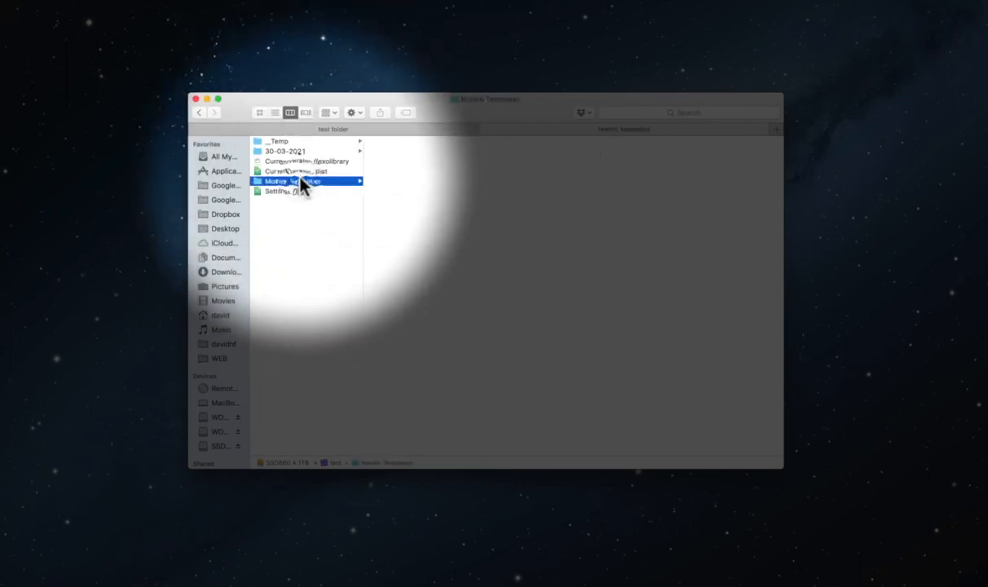
pyautogui.click(327, 152)
pyautogui.click(403, 152)
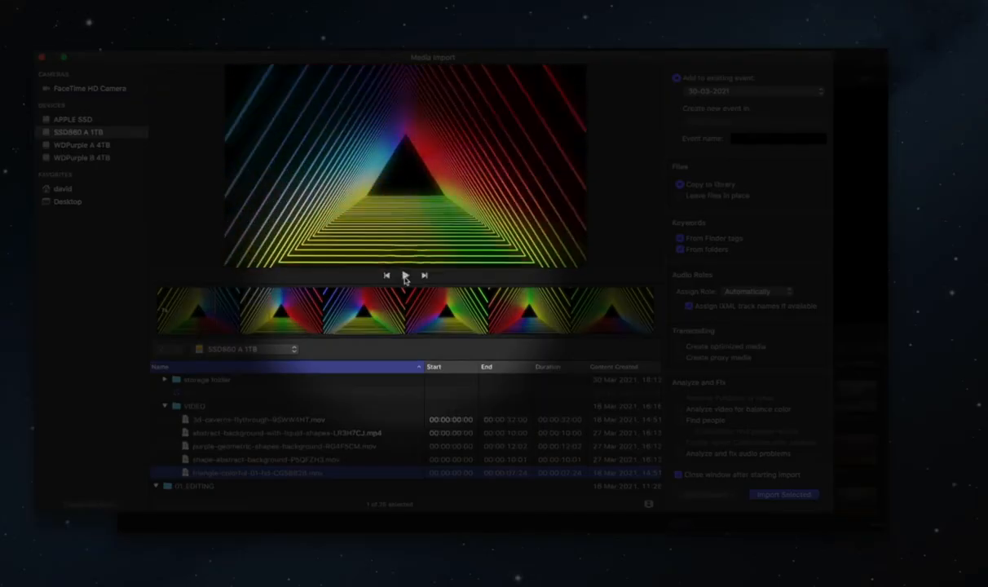
# Import the triangle-colorful clip from the VIDEO folder into the 30-03-2021 event, leaving the files in place
pyautogui.scroll(-1, 755, 273)
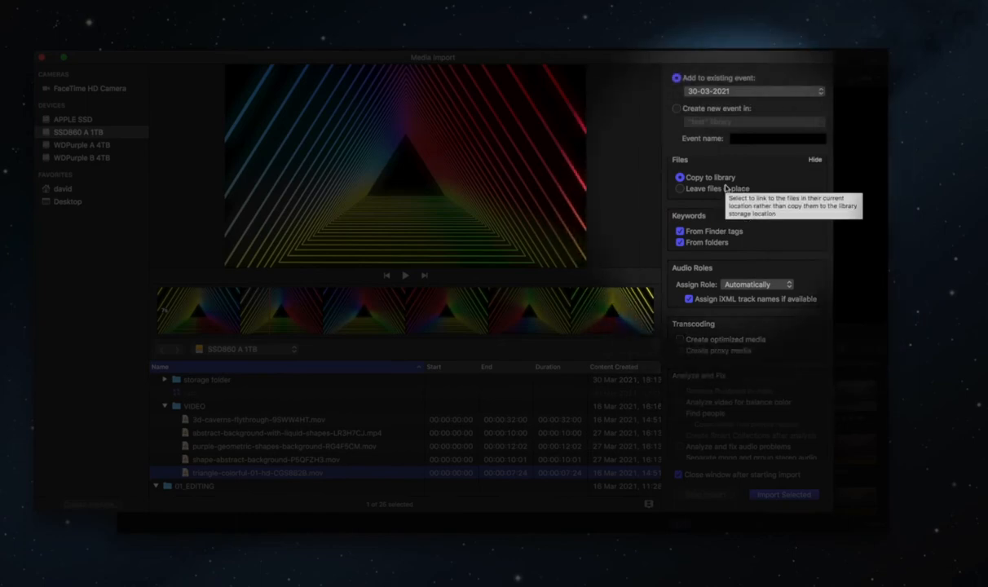
pyautogui.click(726, 188)
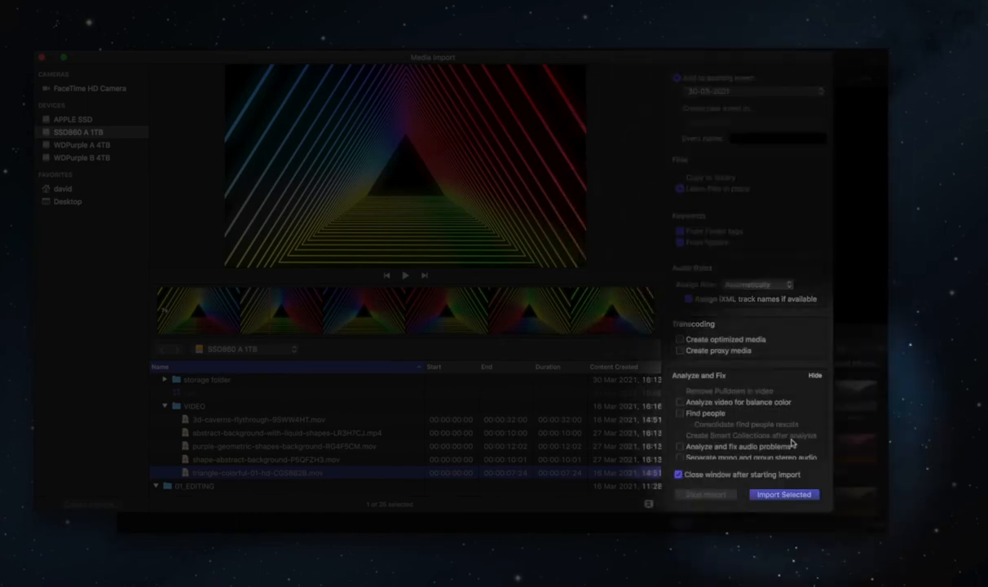
pyautogui.click(788, 494)
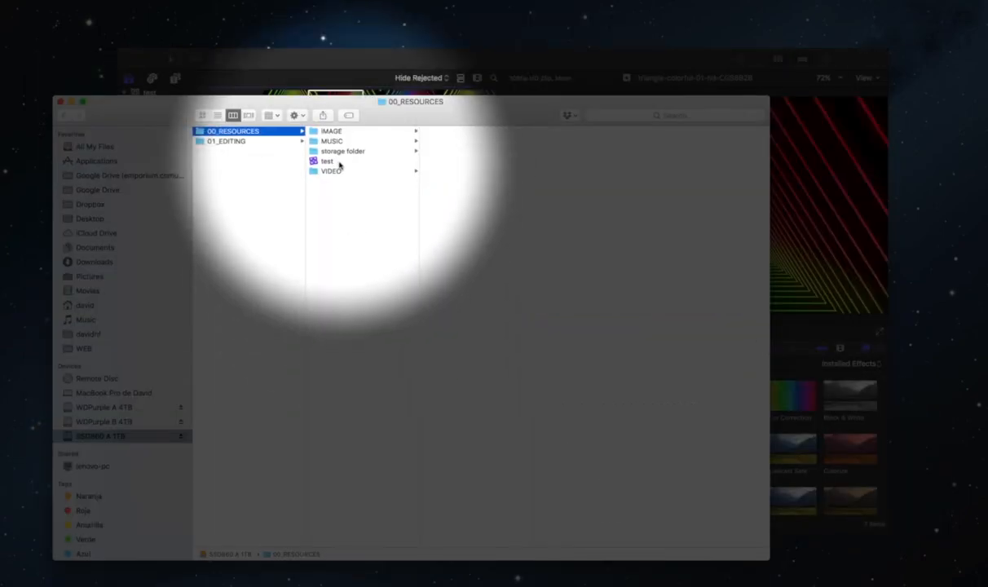
# Open the test library's package contents, inspect the 30-03-2021 event's Original Media folder and trace the triangle-colorful file to its original in VIDEO
pyautogui.click(340, 163)
pyautogui.rightClick(341, 163)
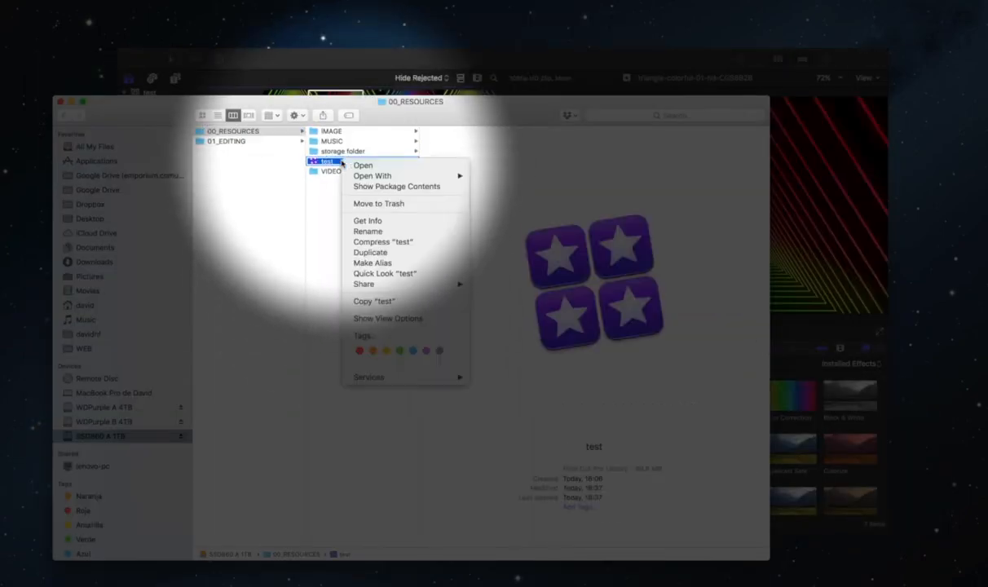
pyautogui.click(382, 186)
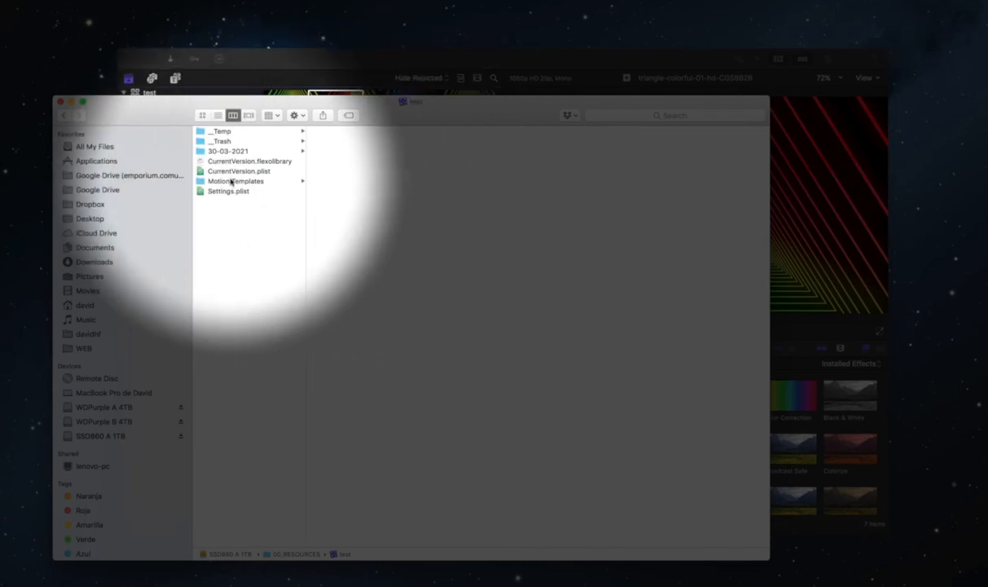
pyautogui.click(237, 152)
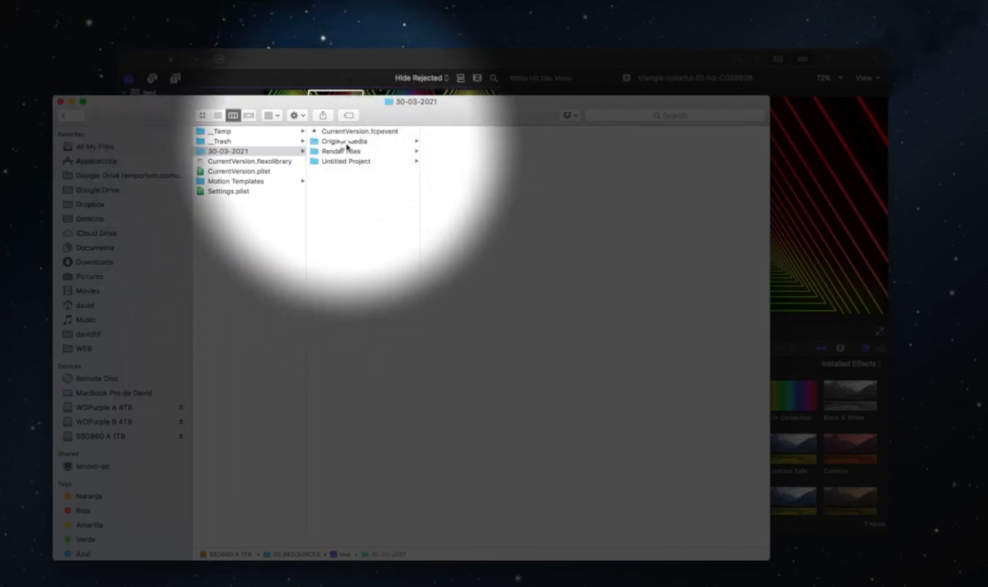
pyautogui.click(344, 141)
pyautogui.click(444, 132)
pyautogui.tripleClick(642, 470)
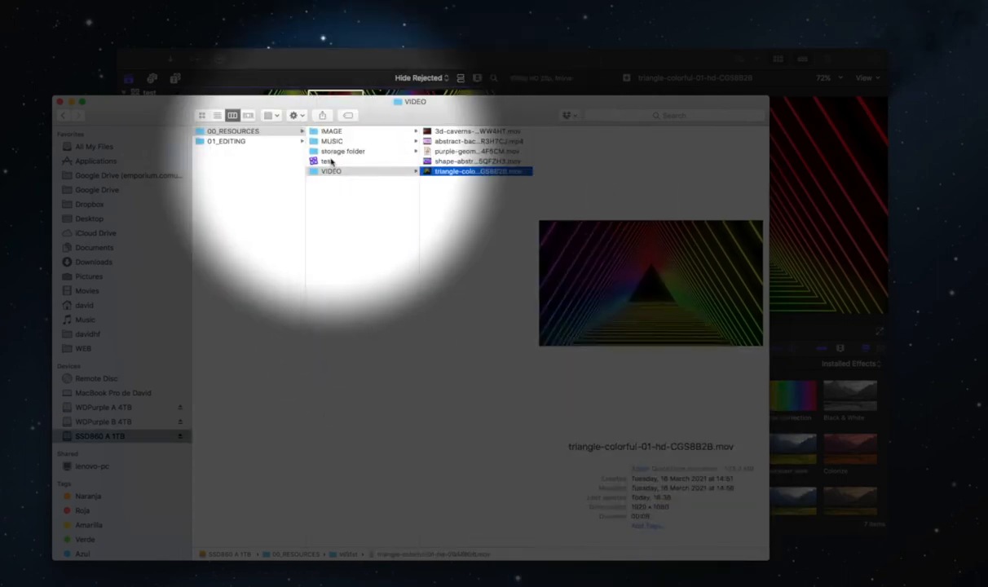
# Move the test library from 00_RESOURCES to the top level of the SSD860 A 1TB drive and preview the triangle-colorful clip in VIDEO
pyautogui.moveTo(329, 161); pyautogui.dragTo(257, 212)
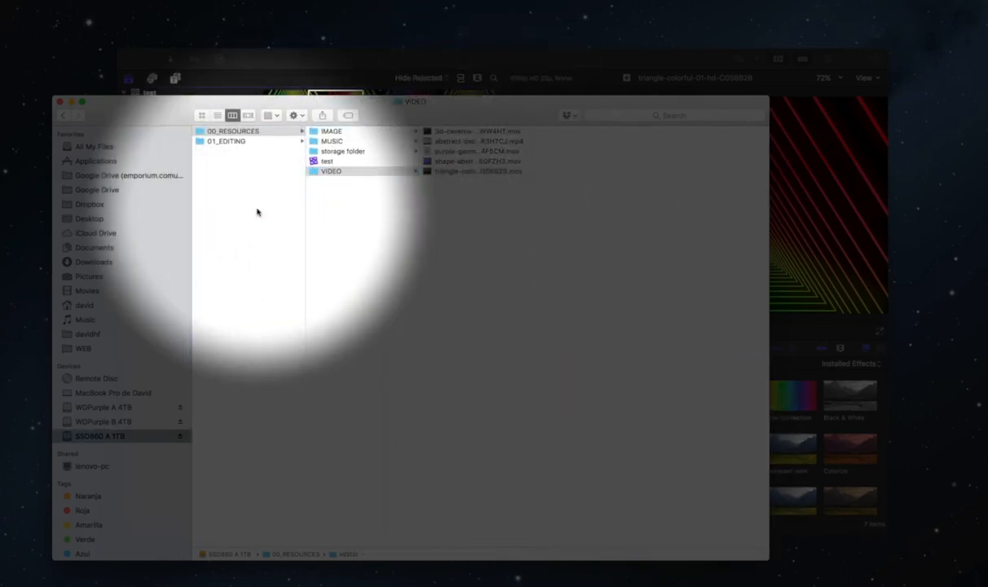
pyautogui.click(466, 161)
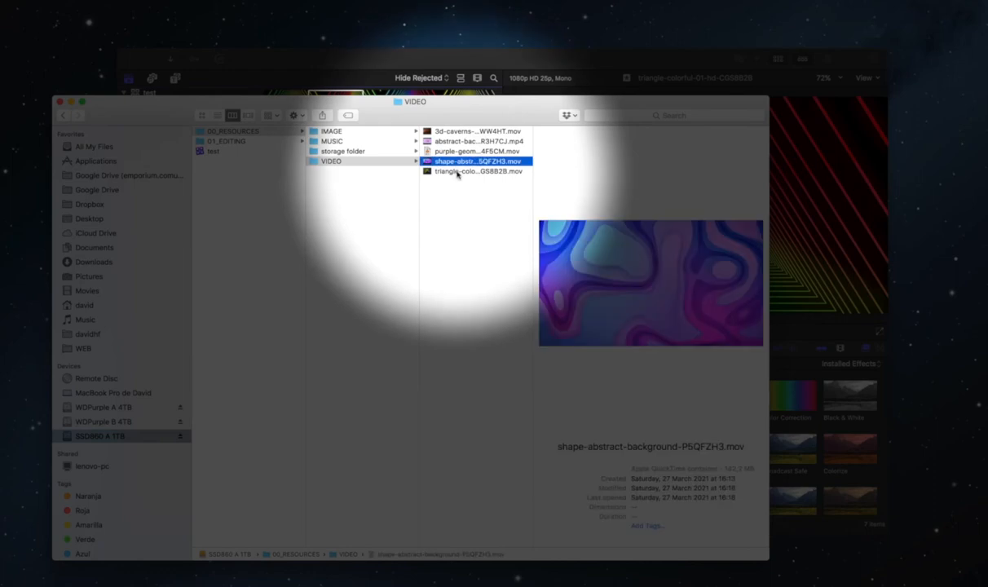
pyautogui.click(469, 171)
pyautogui.click(651, 283)
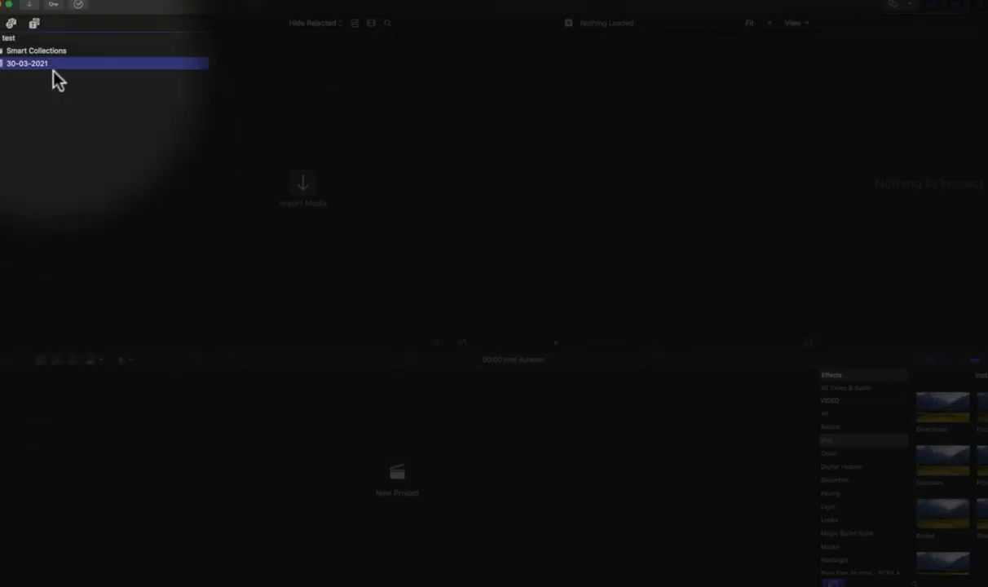
# Set the test library's media storage location to a new folder named "storage folder" and import the purple-geometric-shapes clip
pyautogui.click(9, 39)
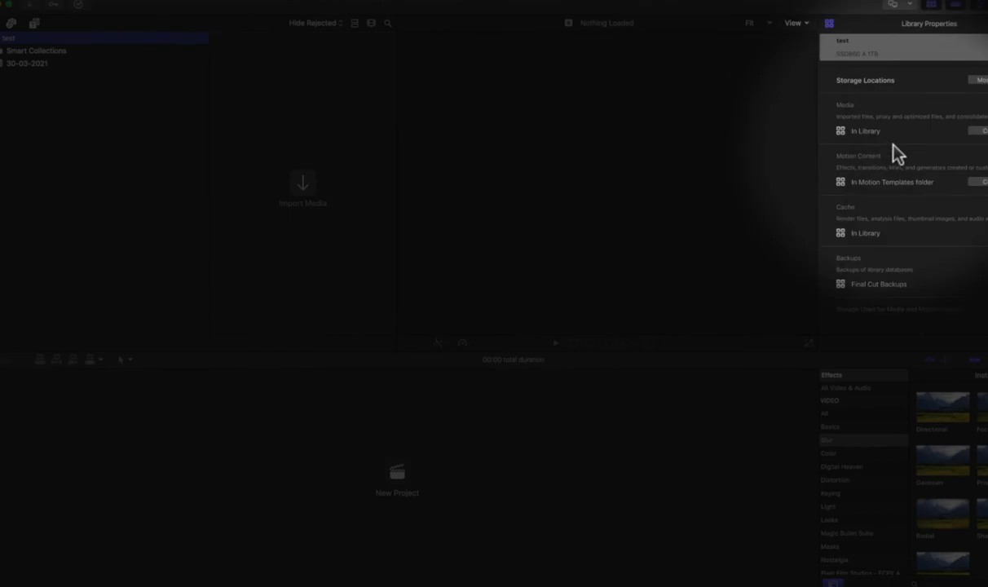
pyautogui.click(975, 80)
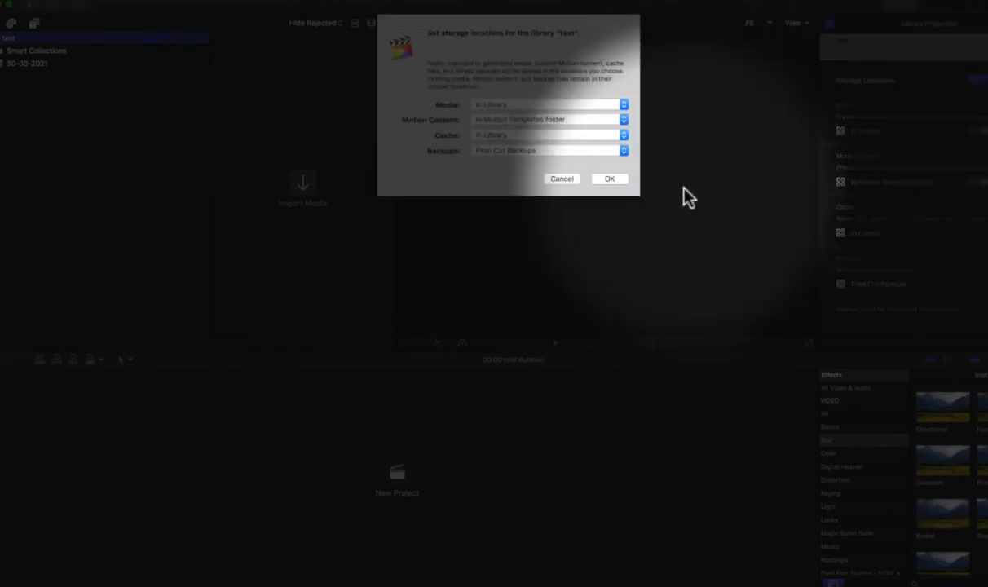
pyautogui.click(506, 105)
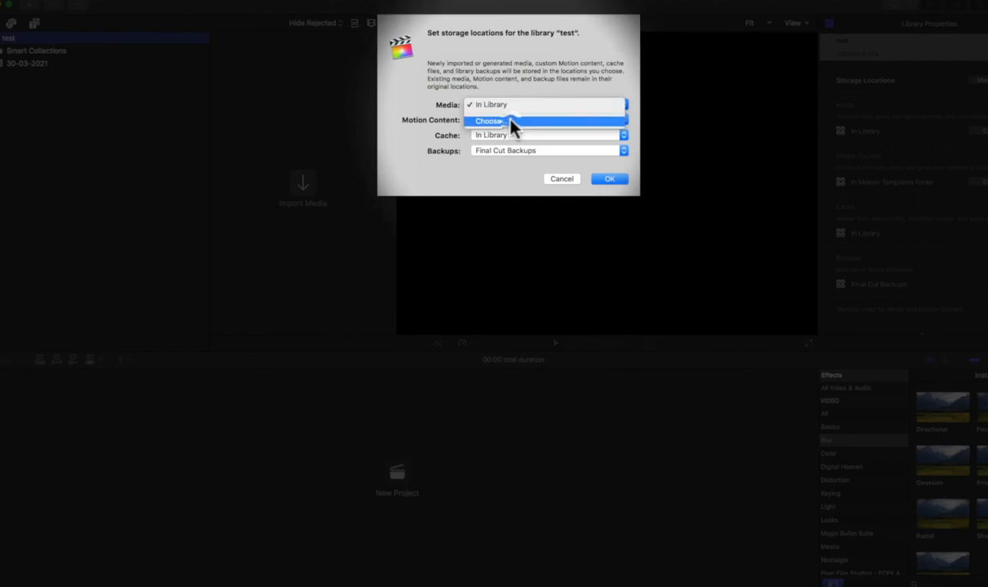
pyautogui.click(512, 121)
pyautogui.write('storage folder')
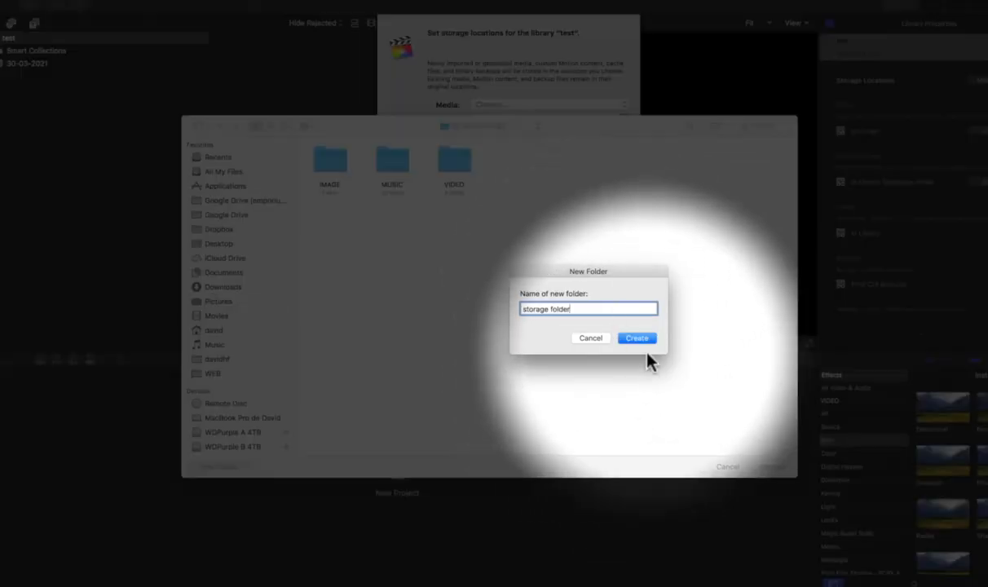
pyautogui.click(637, 337)
pyautogui.click(770, 467)
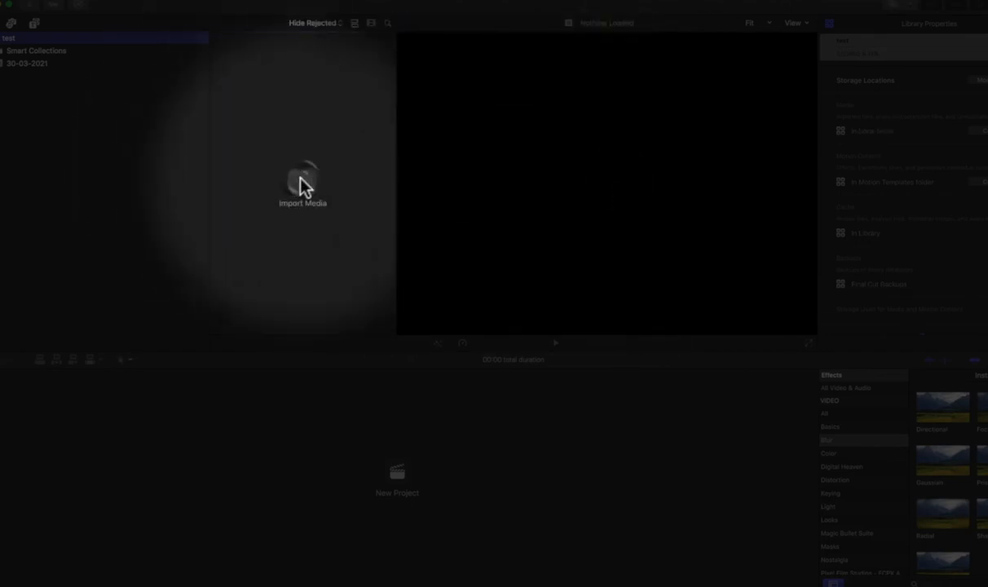
pyautogui.click(303, 186)
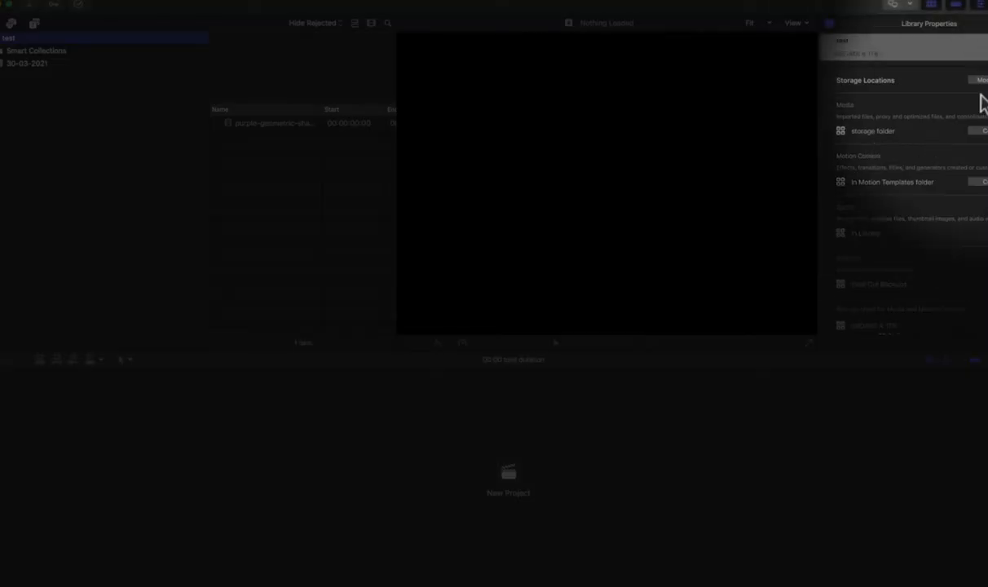
# Set the test library's media storage location to In Library and start consolidating its media
pyautogui.click(979, 81)
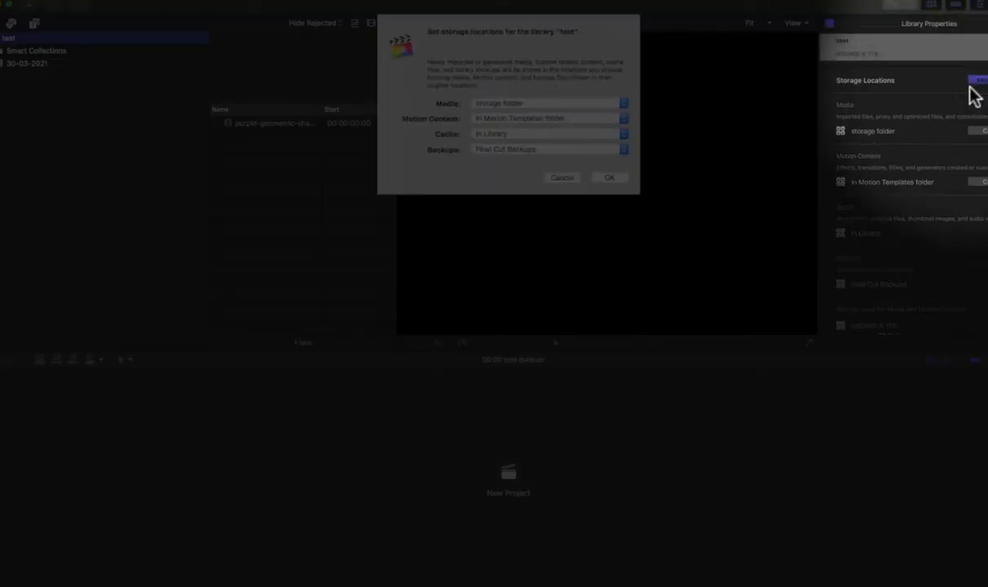
pyautogui.click(507, 104)
pyautogui.click(510, 95)
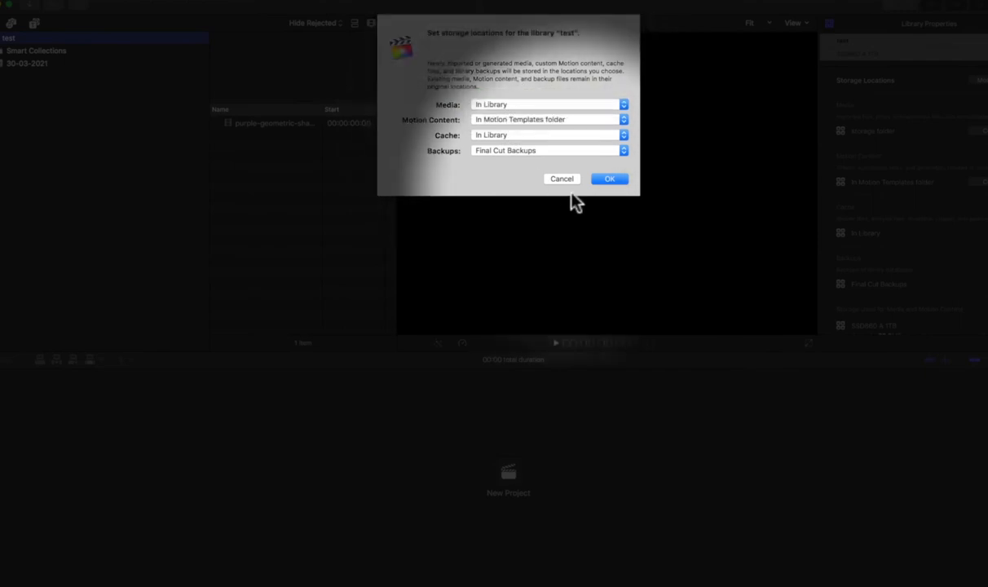
pyautogui.click(594, 181)
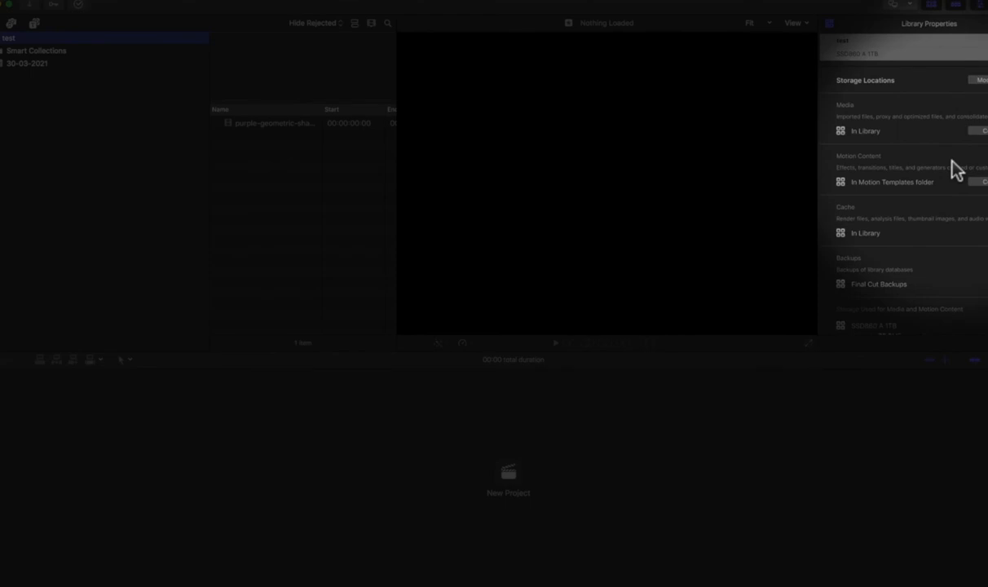
pyautogui.click(983, 130)
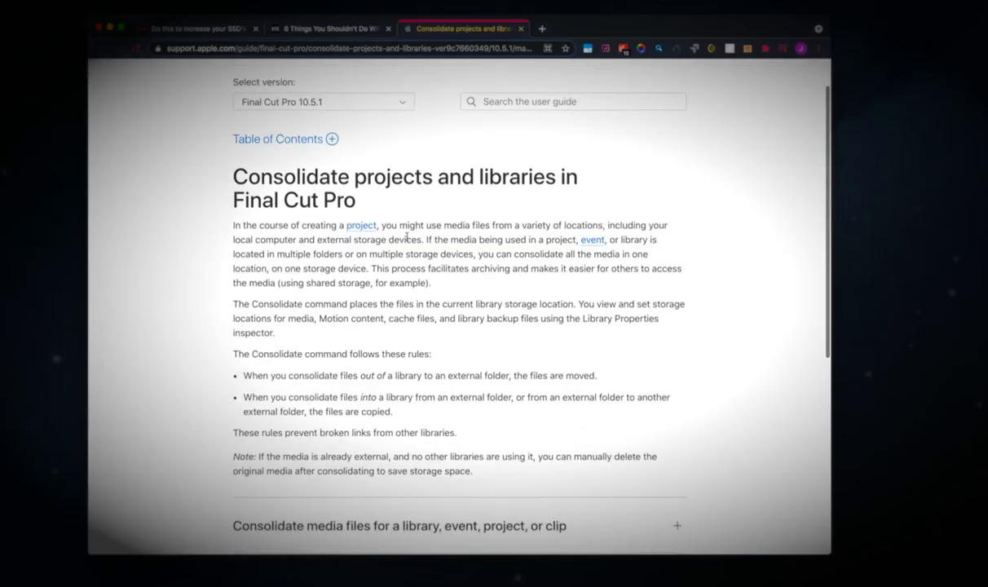
# Switch to the browser and read the rules of the Consolidate command in Apple's Final Cut Pro user guide, highlighting them
pyautogui.scroll(-3, 406, 240)
pyautogui.scroll(1, 407, 240)
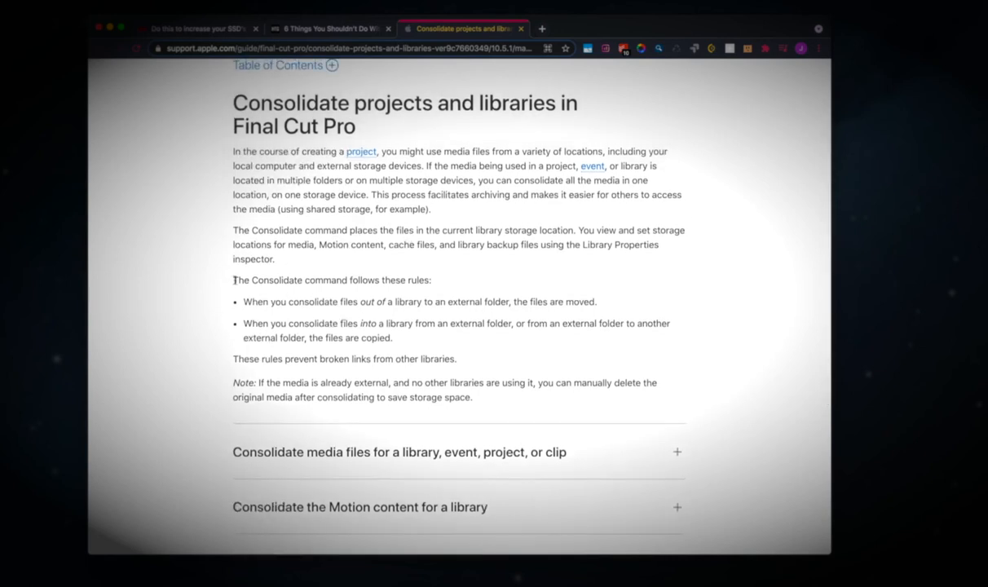
pyautogui.moveTo(234, 281); pyautogui.dragTo(429, 341)
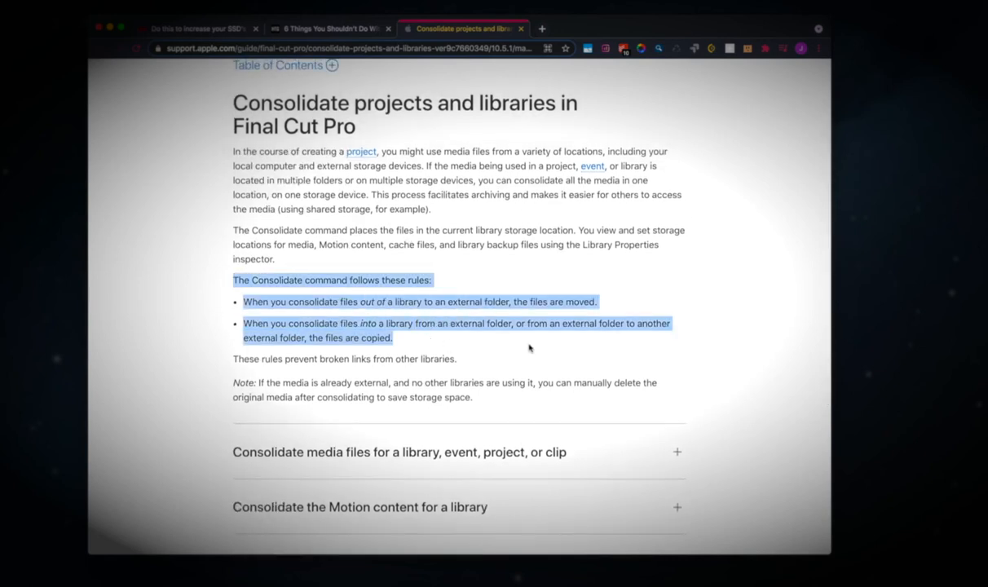
pyautogui.scroll(-1, 532, 348)
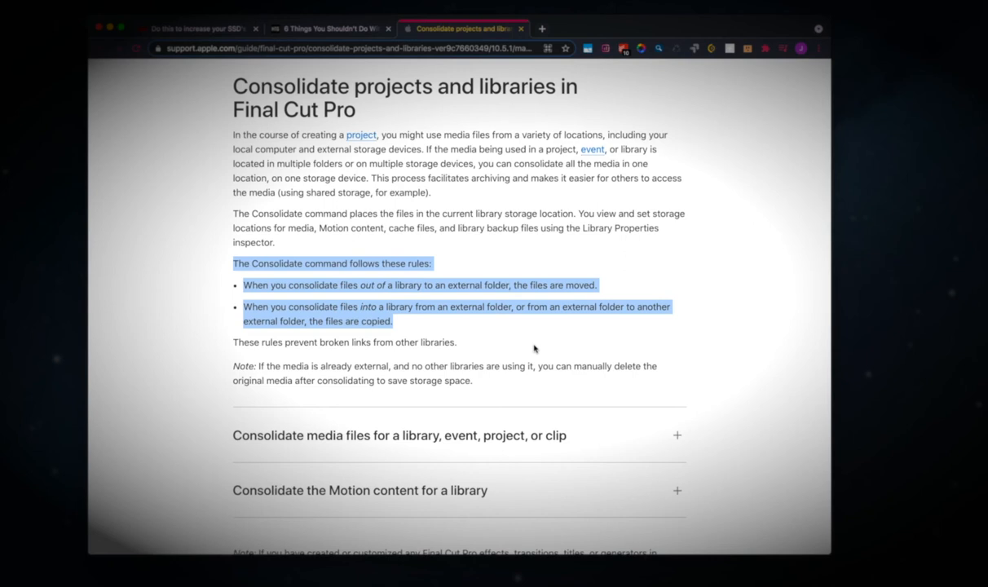
pyautogui.scroll(-4, 534, 348)
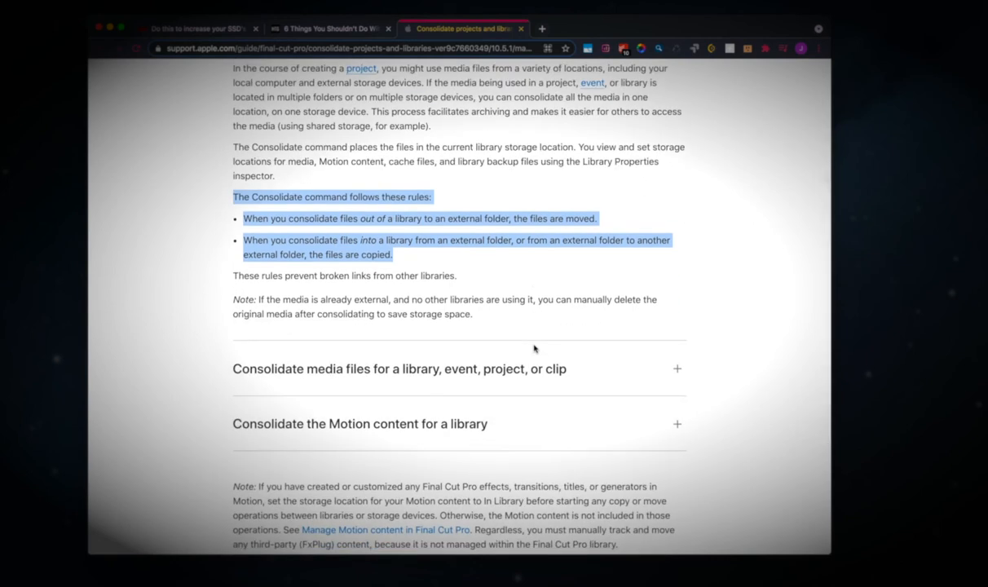
pyautogui.scroll(4, 534, 348)
pyautogui.scroll(2, 533, 347)
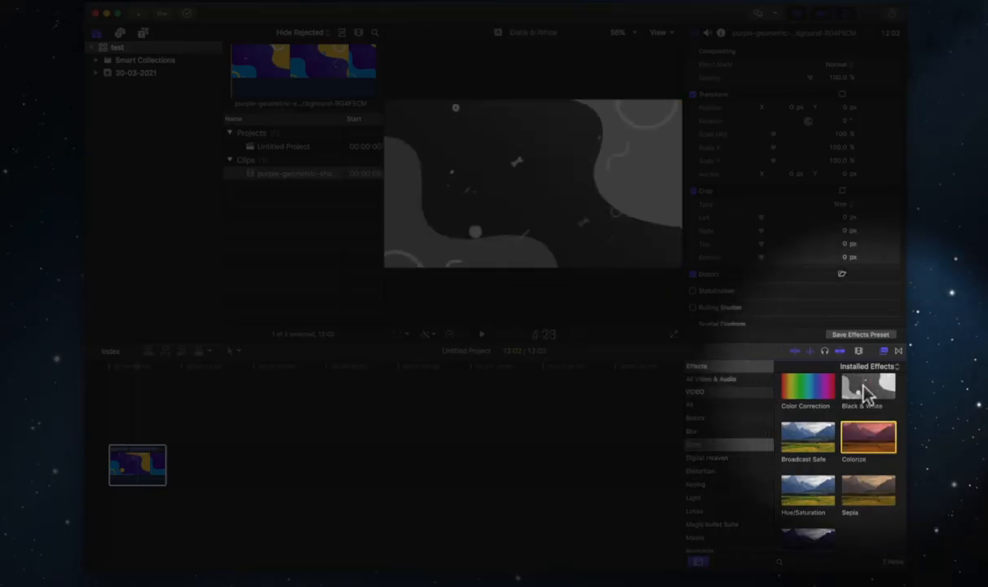
# Apply the Colorize effect to the purple-geometric clip in the Final Cut Pro timeline and check its rendering in the background tasks
pyautogui.moveTo(878, 447); pyautogui.dragTo(159, 463)
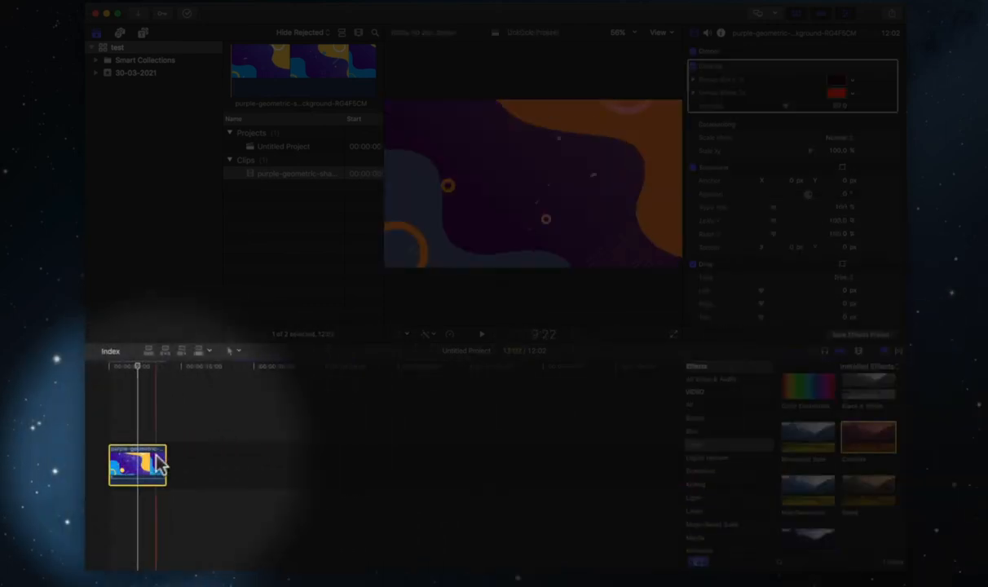
pyautogui.click(143, 366)
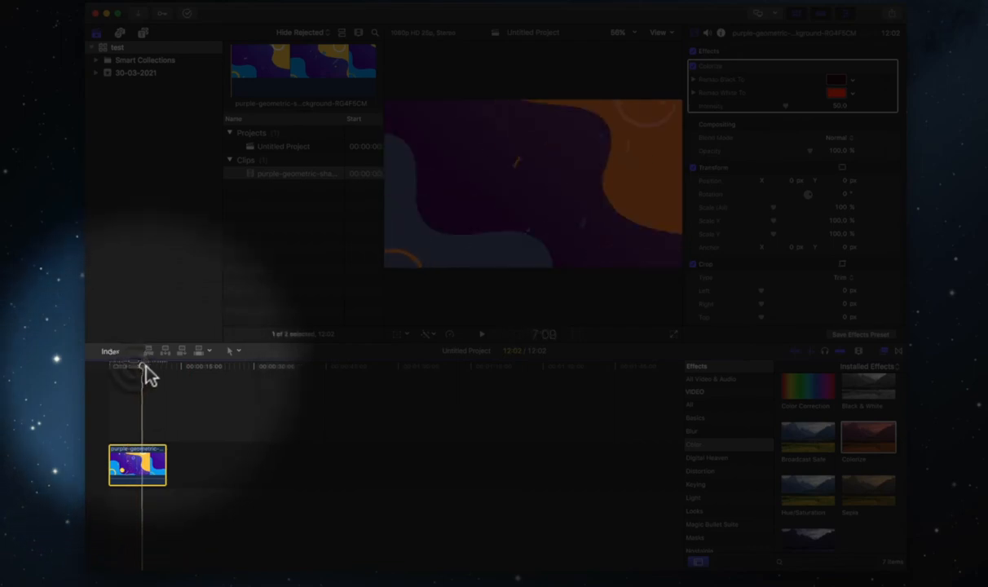
pyautogui.press('super+9')
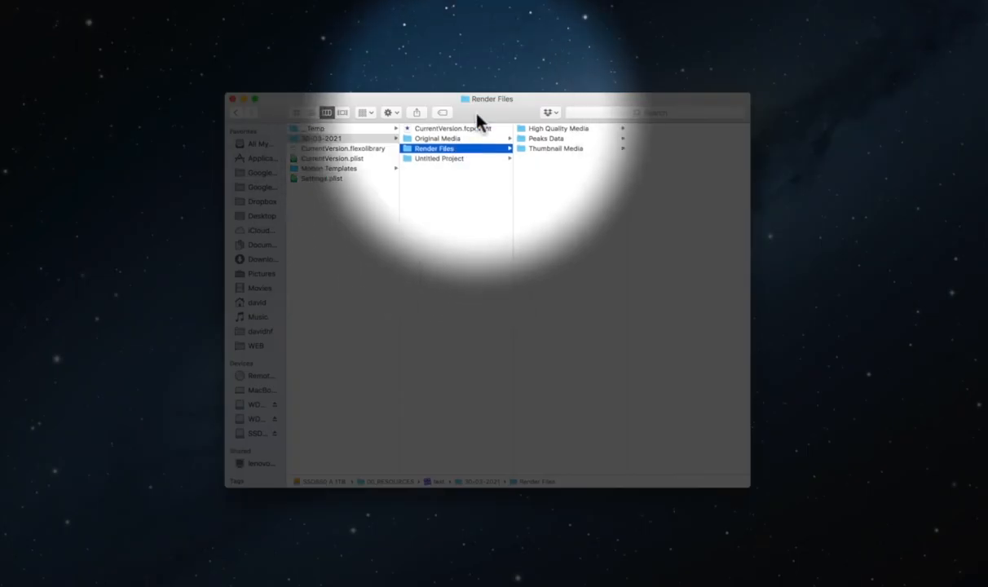
# Examine the Render Files folder of the 30-03-2021 event in Finder, including its Peaks Data and Thumbnail Media subfolders
pyautogui.click(467, 196)
pyautogui.click(453, 155)
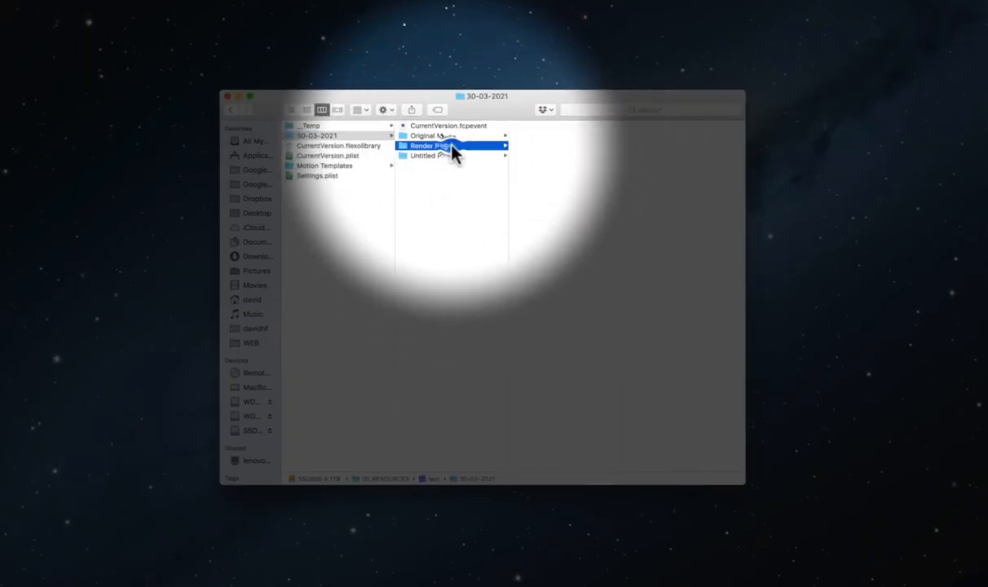
pyautogui.click(453, 147)
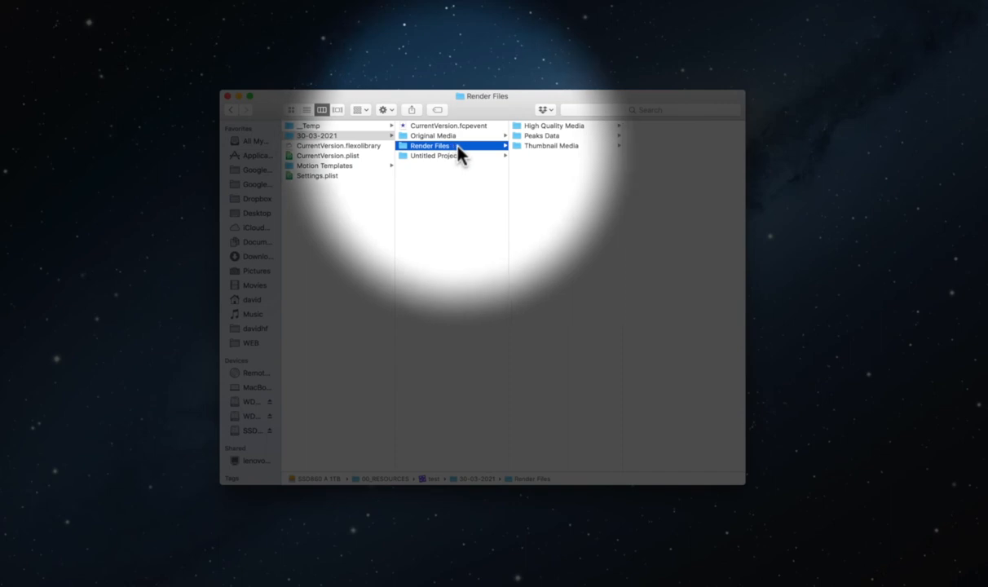
pyautogui.click(540, 135)
pyautogui.click(561, 145)
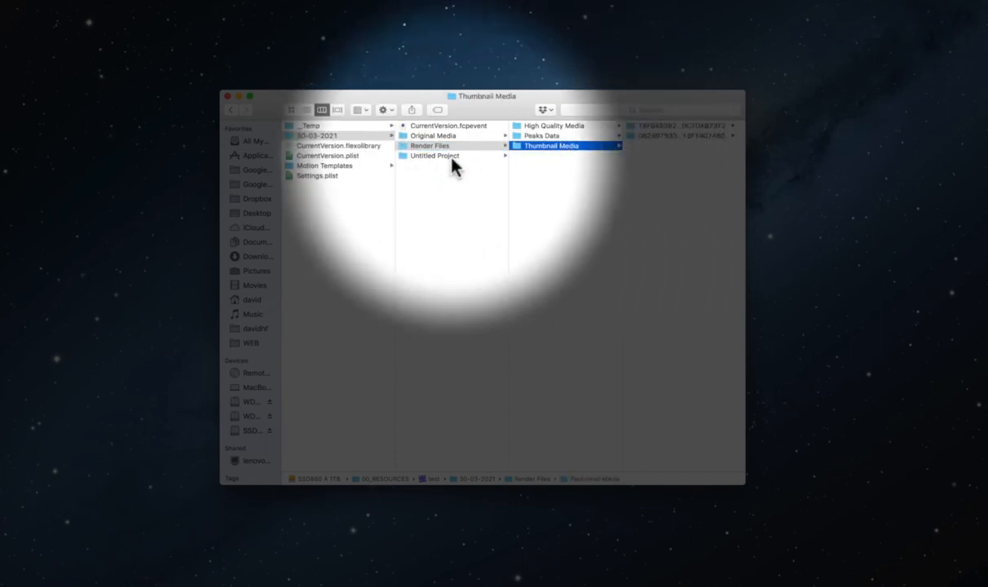
# Get the file information of the Render Files folder and compare its size with the purple-geometric-shapes-background clip's size
pyautogui.click(450, 147)
pyautogui.rightClick(463, 149)
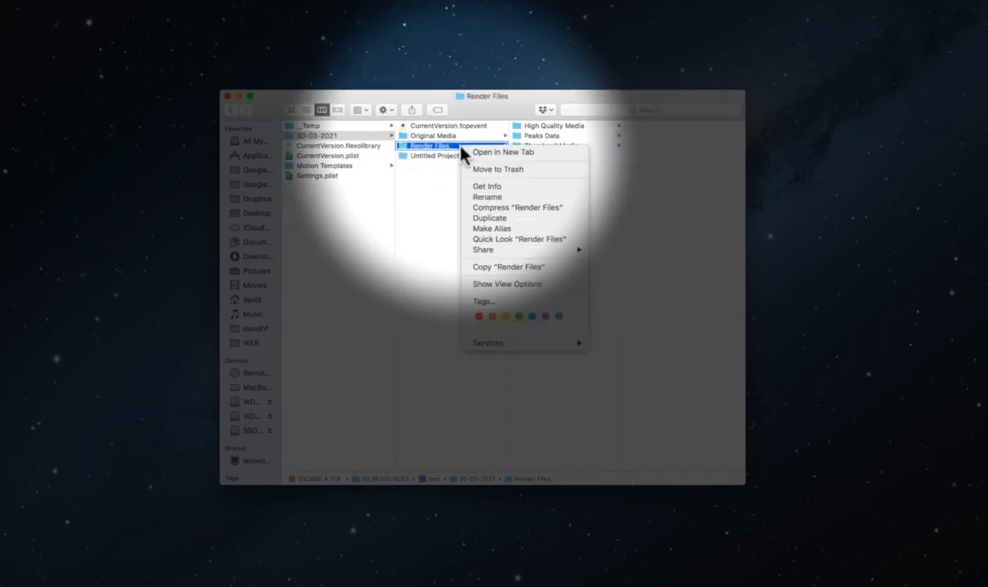
pyautogui.click(498, 187)
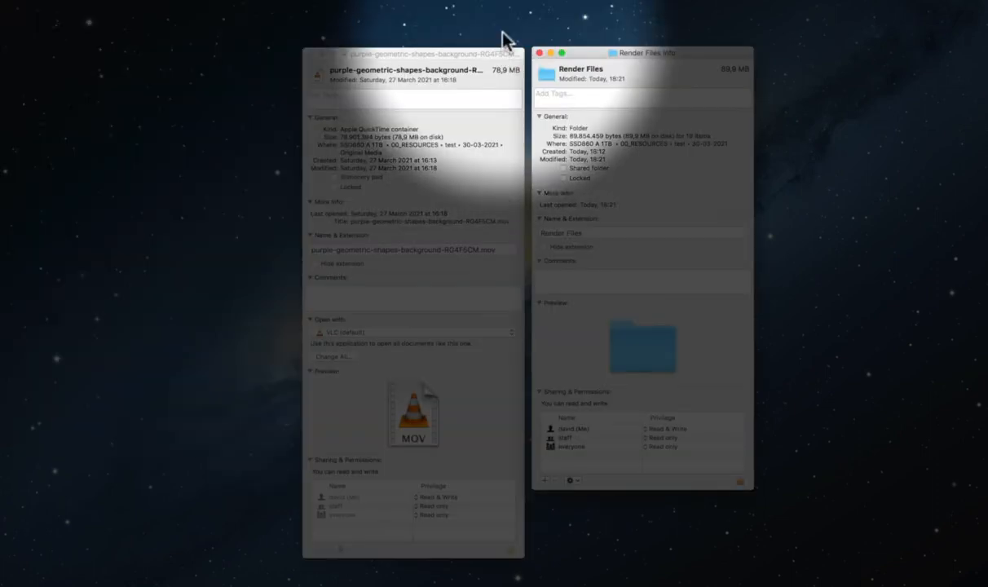
pyautogui.click(493, 72)
pyautogui.moveTo(493, 72); pyautogui.dragTo(521, 71)
pyautogui.click(652, 82)
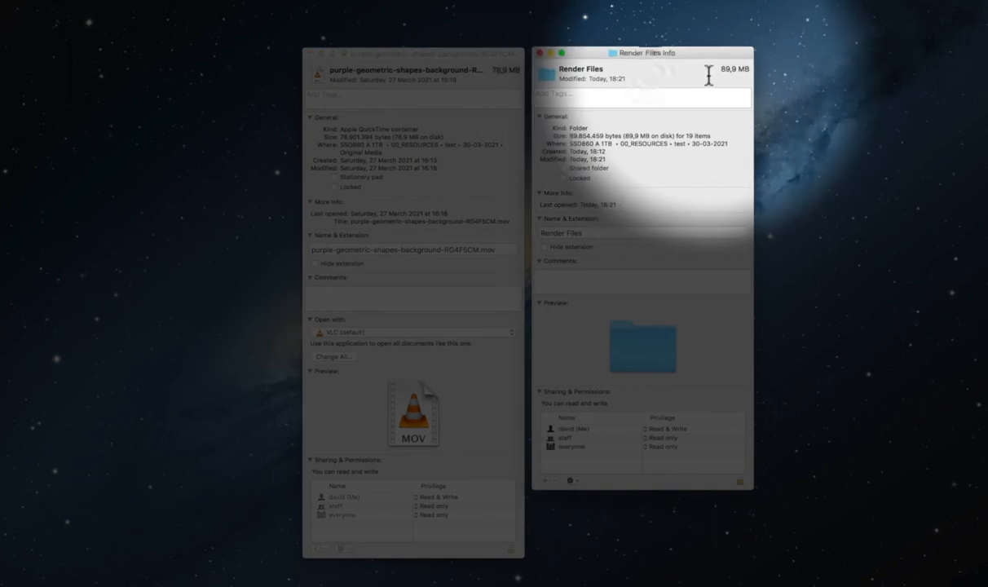
pyautogui.moveTo(722, 70); pyautogui.dragTo(749, 74)
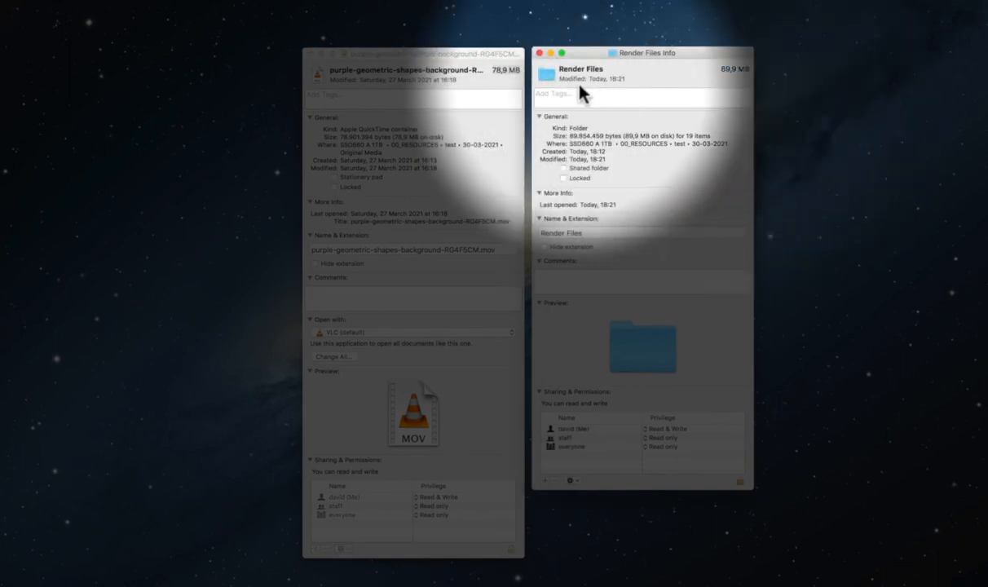
pyautogui.click(519, 87)
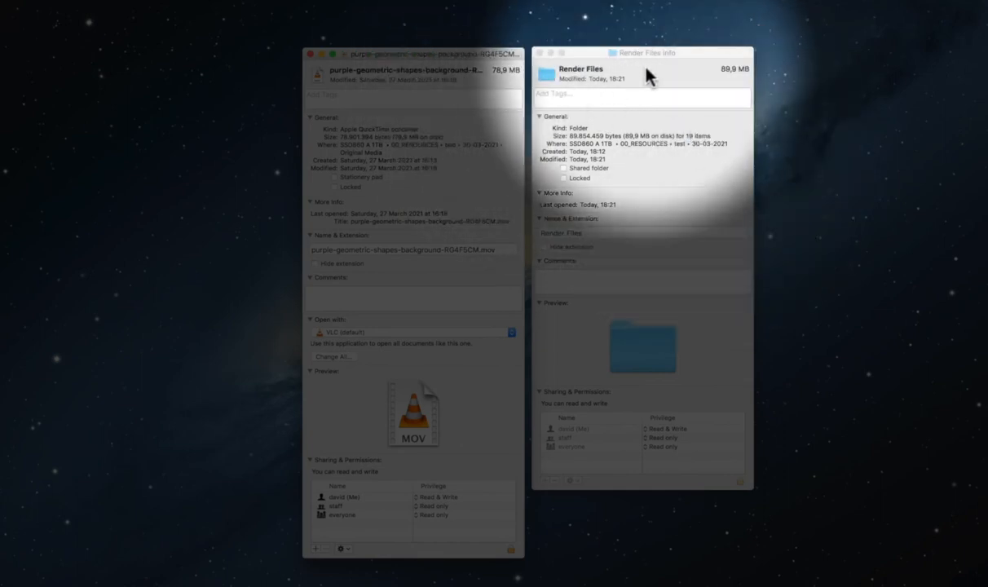
pyautogui.click(647, 70)
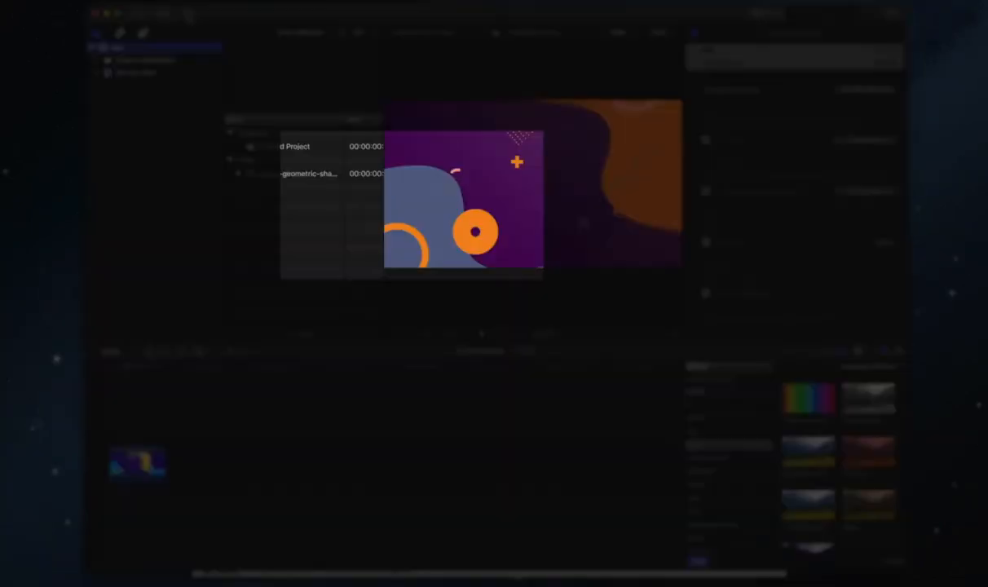
# Delete the test library's unused render files, optimized media and proxy media, and check the background tasks
pyautogui.click(143, 2)
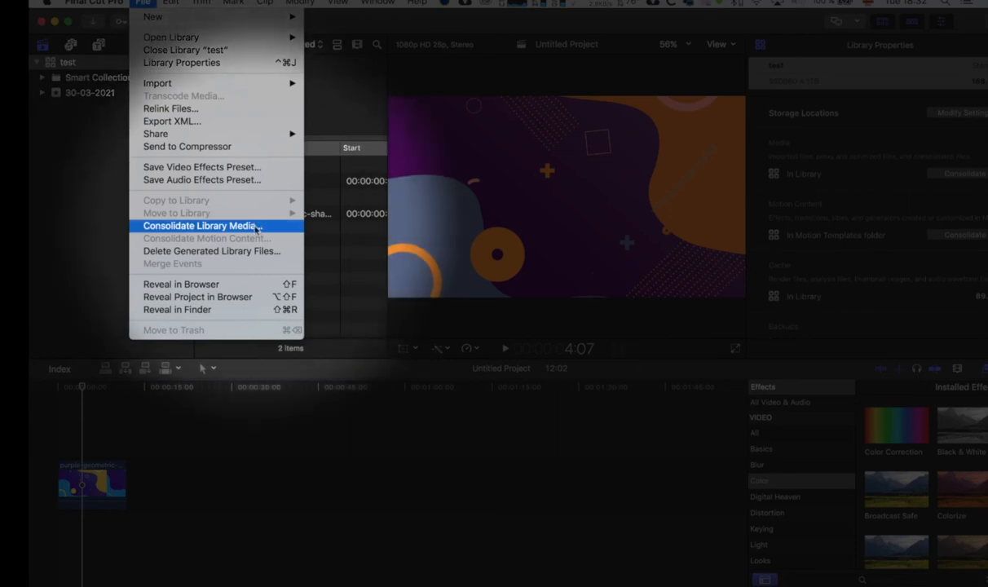
pyautogui.click(290, 256)
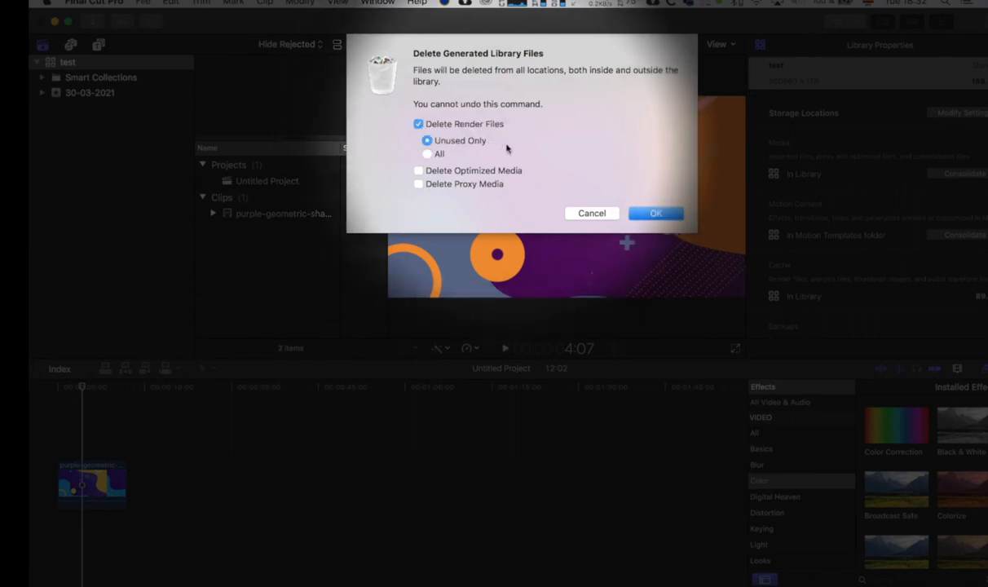
pyautogui.click(495, 184)
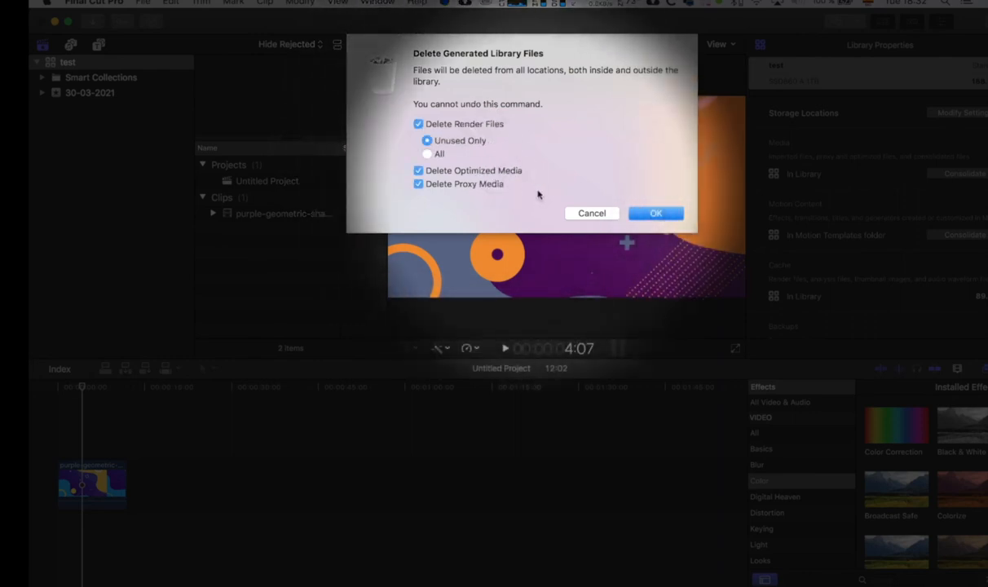
pyautogui.click(657, 214)
pyautogui.press('super+9')
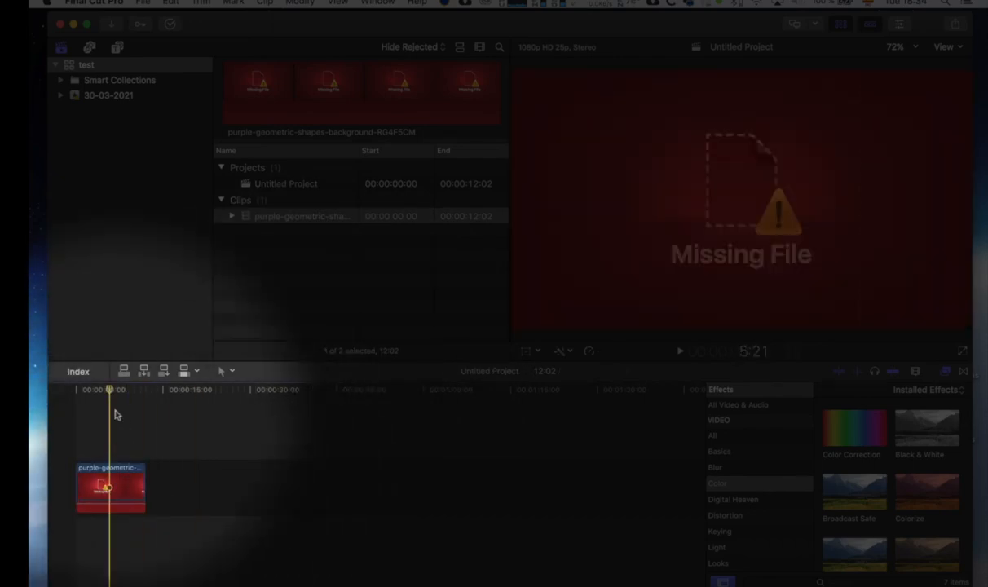
# Try to relink the missing purple-geometric-shapes-background-RG4F5CM.mov, browsing the storage locations for a matching file
pyautogui.click(265, 3)
pyautogui.moveTo(169, 2)
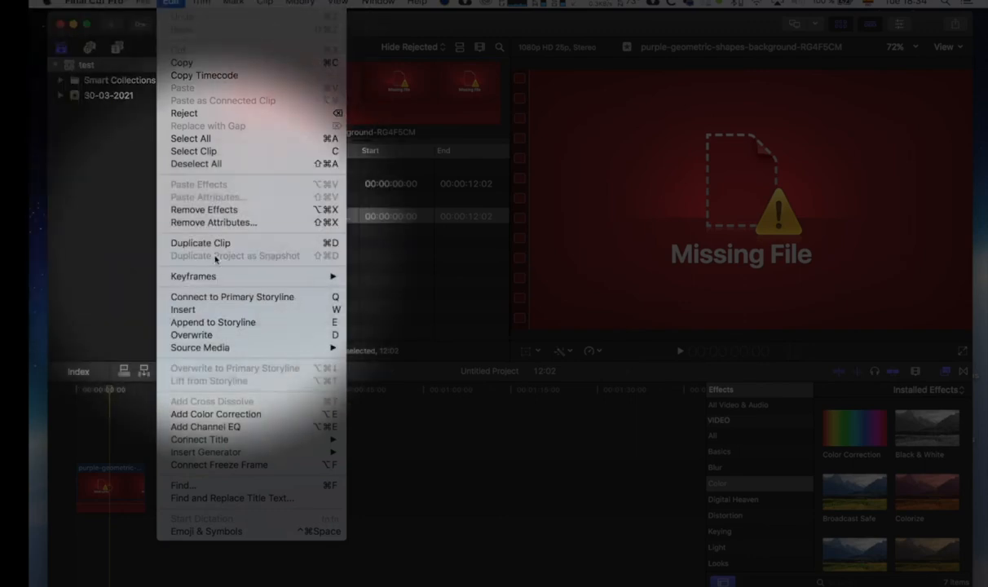
pyautogui.moveTo(226, 130)
pyautogui.click(223, 107)
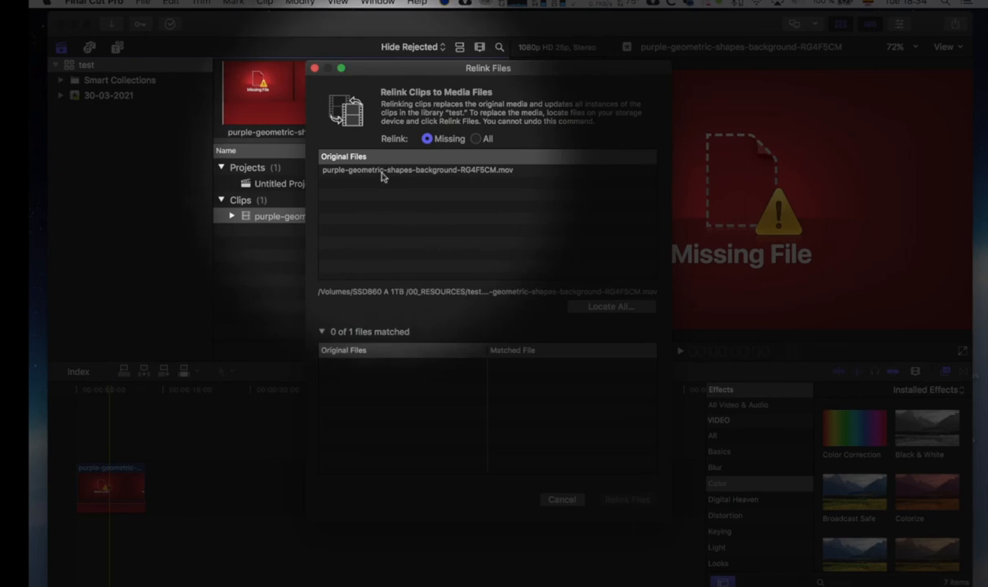
pyautogui.click(379, 170)
pyautogui.click(603, 309)
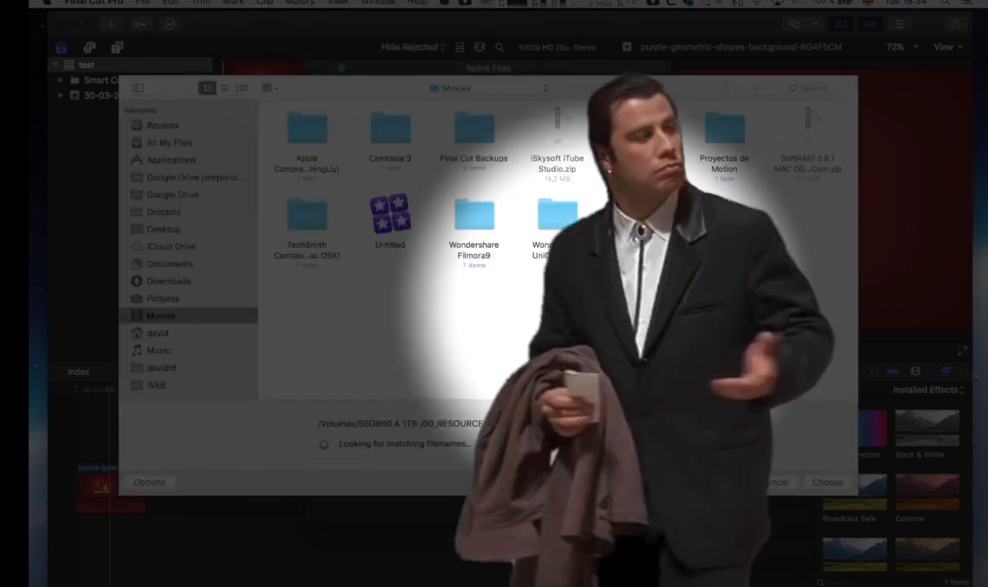
pyautogui.scroll(-5, 181, 315)
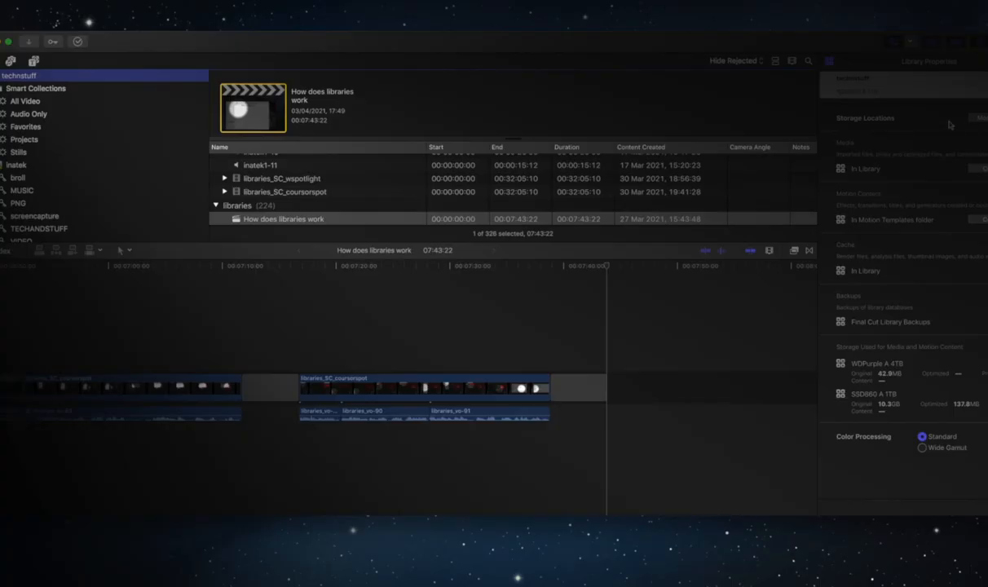
# Check the technstuff library's backup storage location, and highlight the sentence on what backups include in Apple's library restore guide in the browser
pyautogui.click(976, 119)
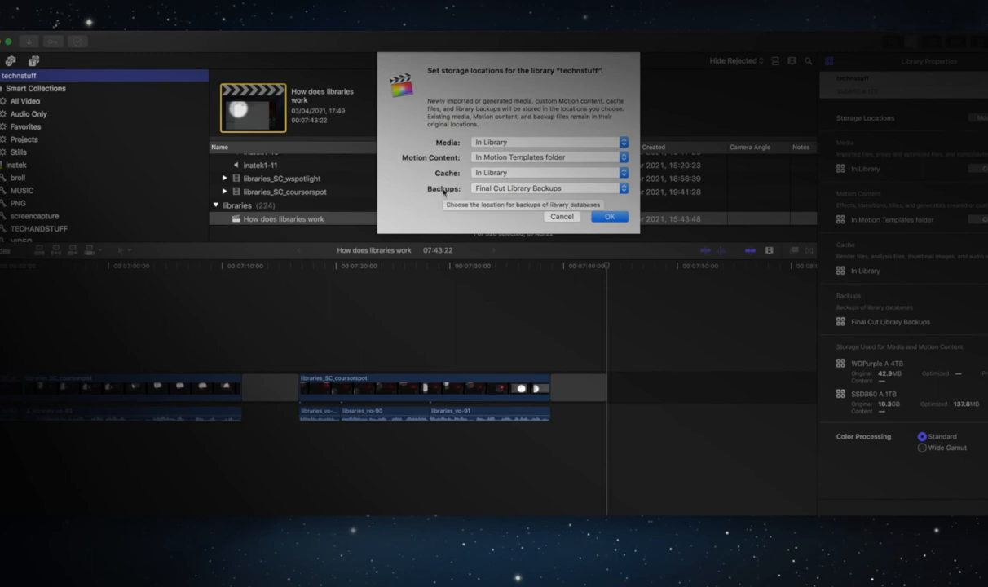
pyautogui.click(483, 188)
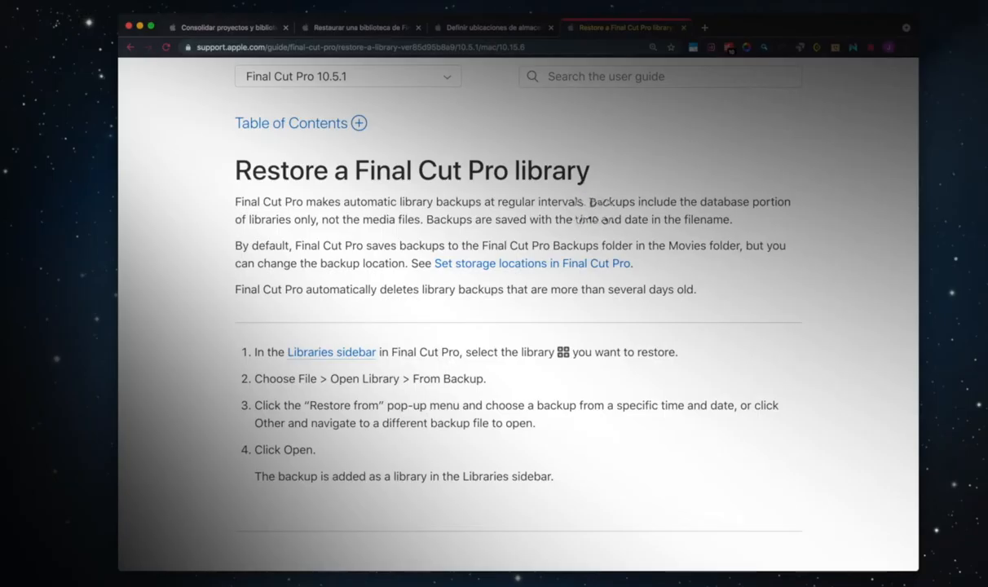
pyautogui.moveTo(590, 203); pyautogui.dragTo(422, 218)
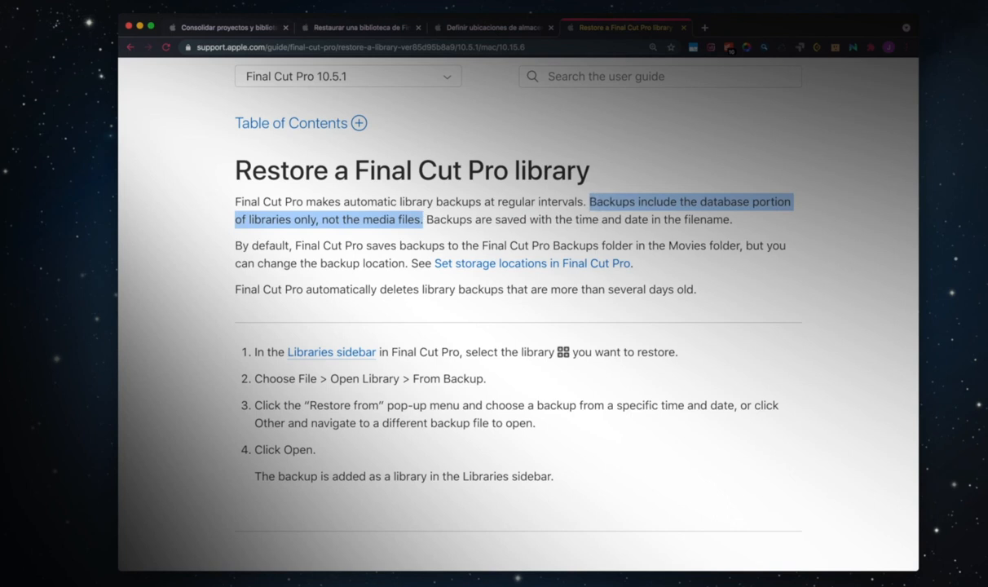